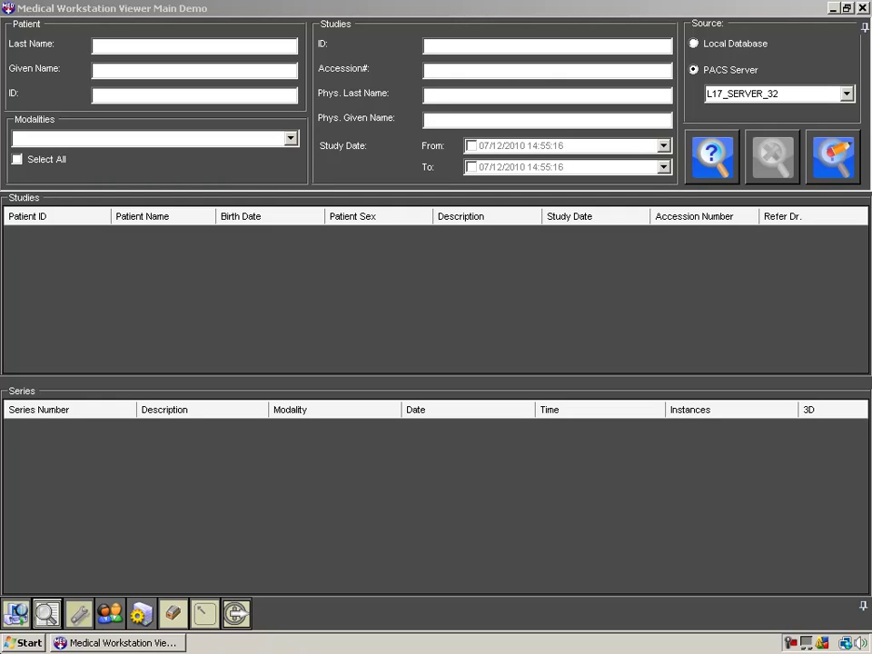
- Open the Database Manager from the DICOM Service Manager page
{"action": "left_click", "coordinate": [105, 576]}
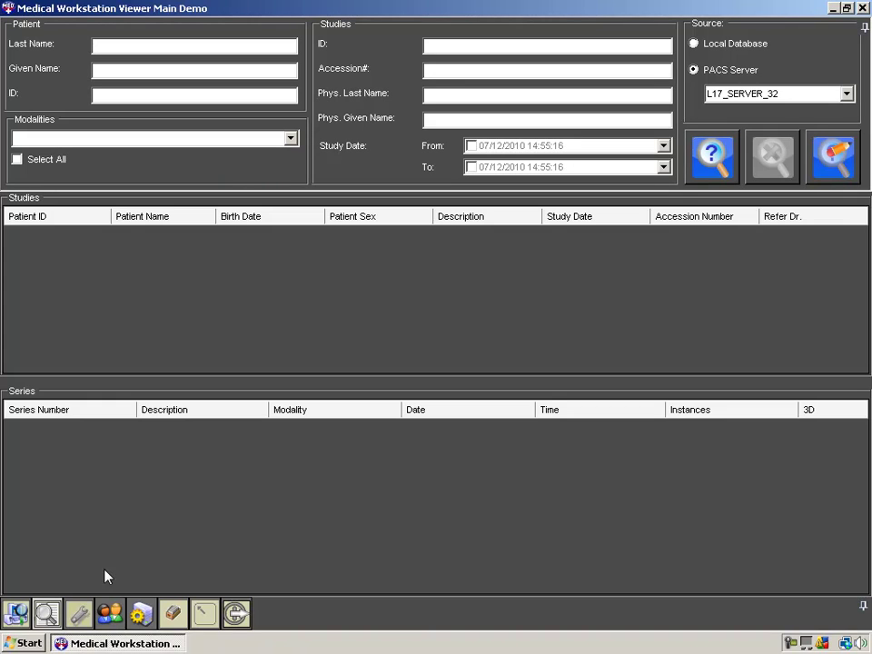
{"action": "left_click", "coordinate": [141, 613]}
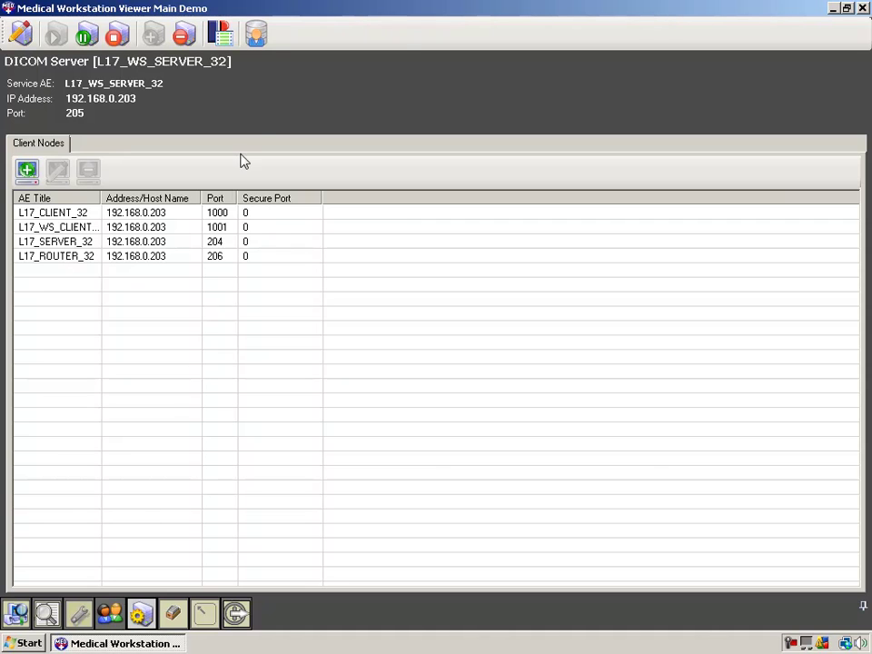
{"action": "left_click", "coordinate": [258, 32]}
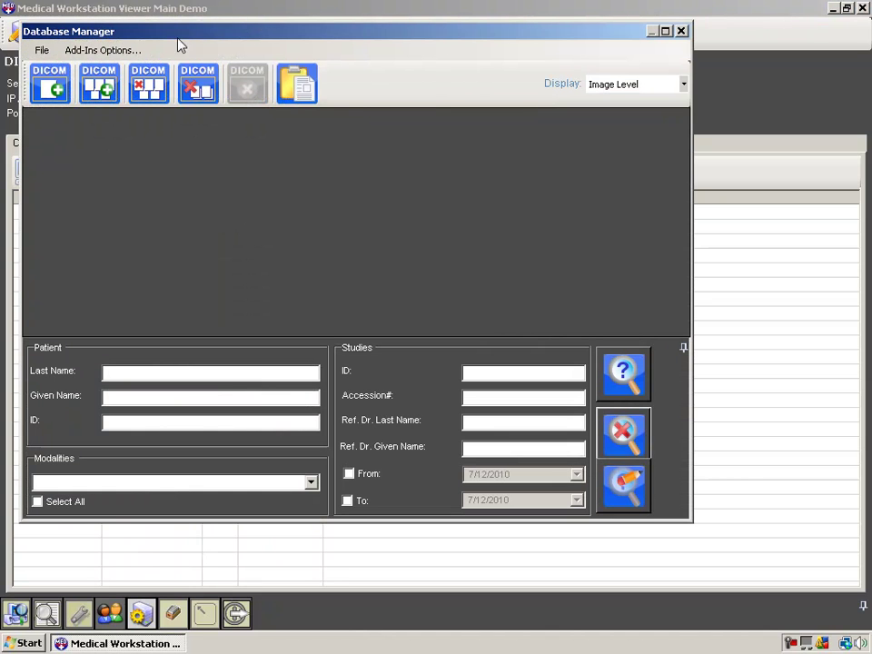
- Import the DICOMDIR from Desktop > 3D Datasets > CBCT Head compressed- full stack > Head CT, all 483 files
{"action": "left_click", "coordinate": [95, 89]}
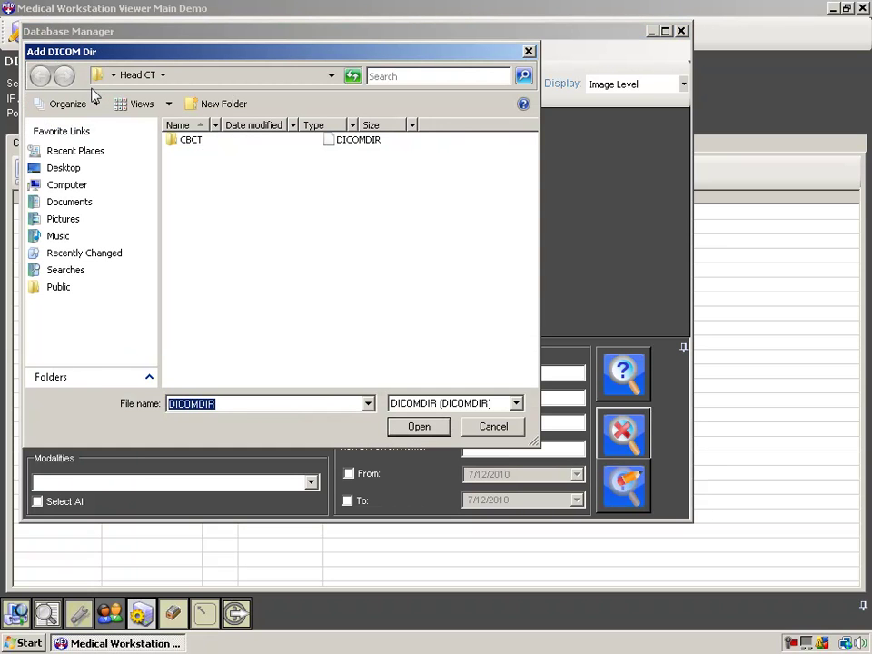
{"action": "left_click", "coordinate": [62, 169]}
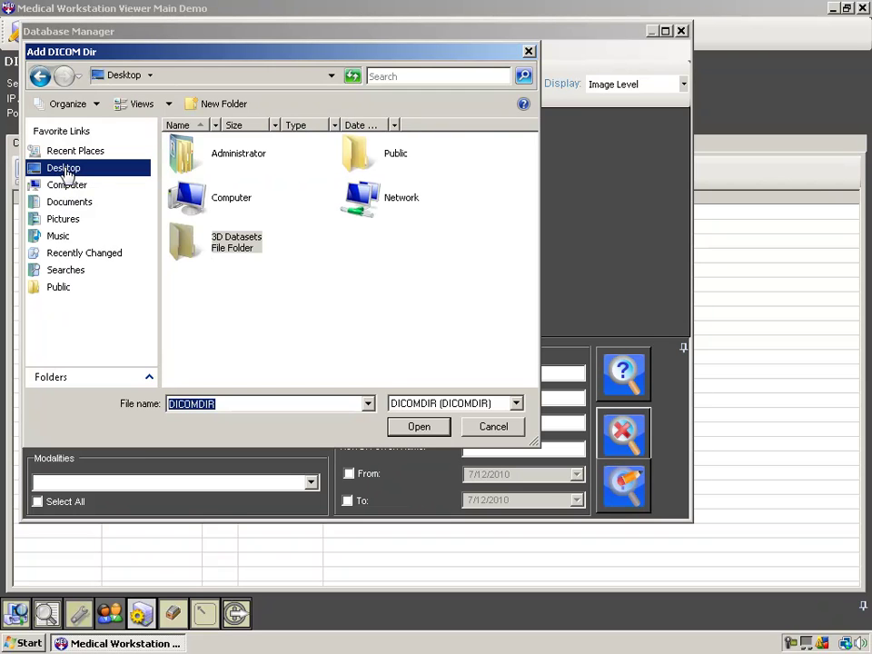
{"action": "double_click", "coordinate": [186, 241]}
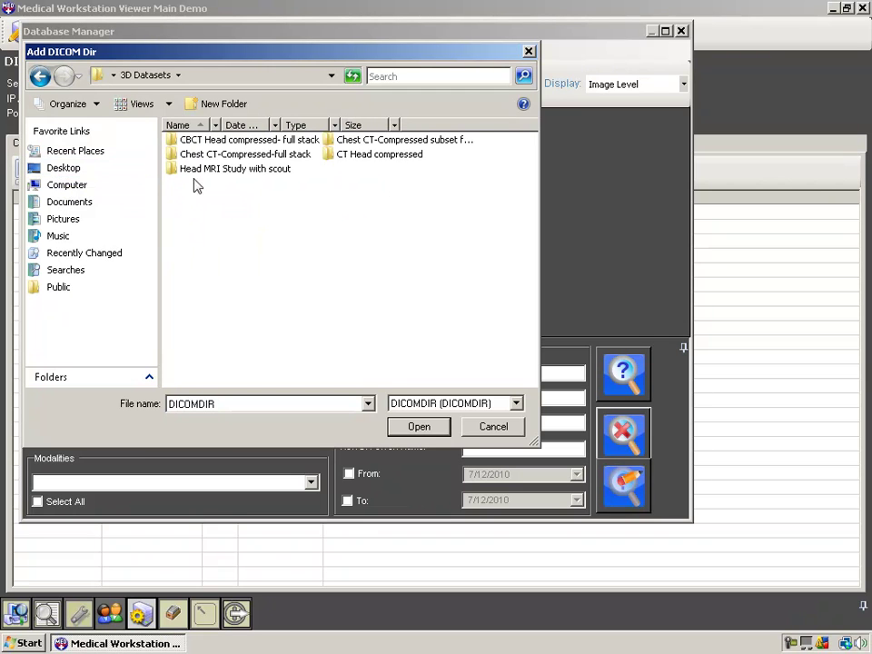
{"action": "double_click", "coordinate": [192, 140]}
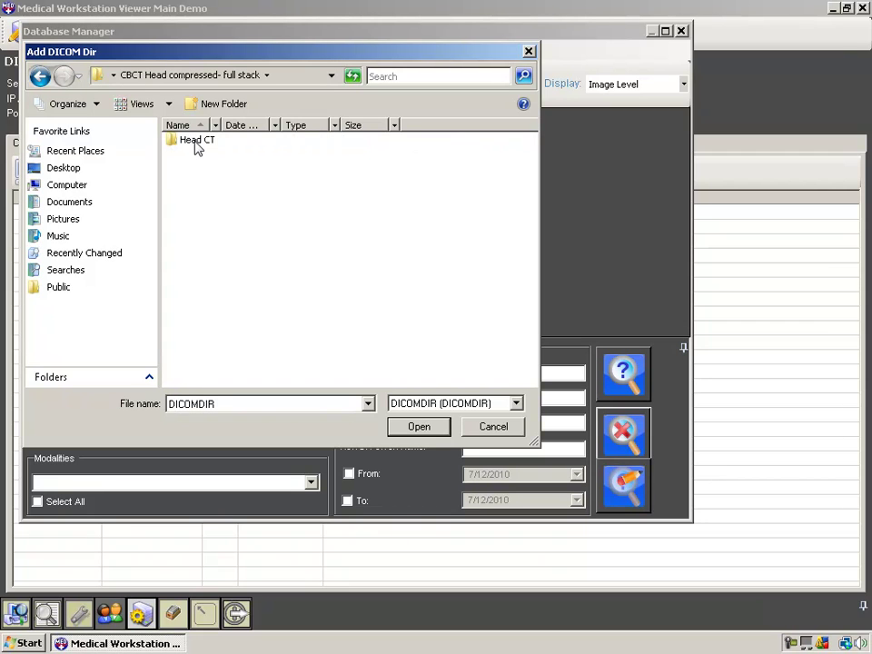
{"action": "double_click", "coordinate": [197, 143]}
{"action": "left_click", "coordinate": [334, 141]}
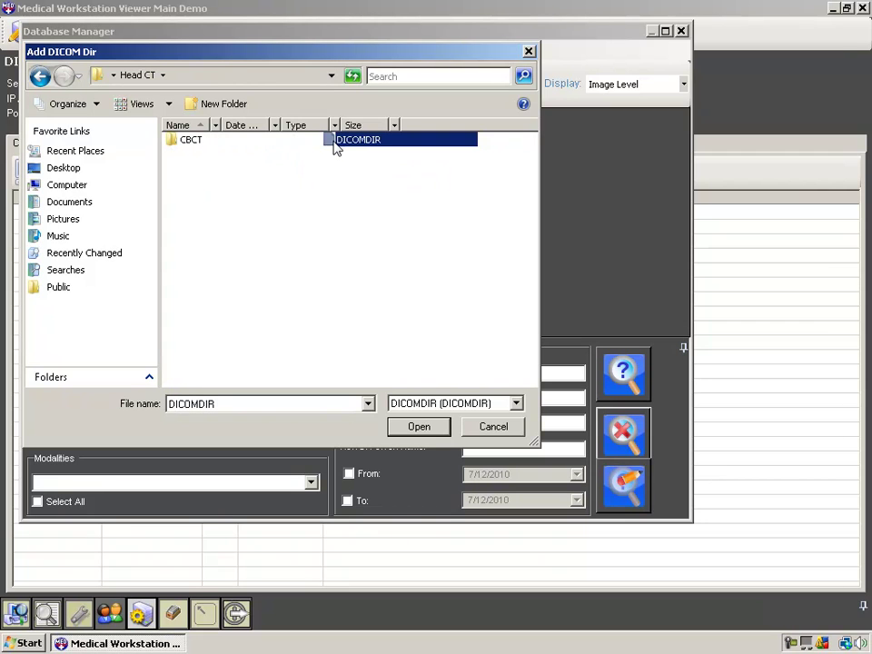
{"action": "left_click", "coordinate": [413, 428]}
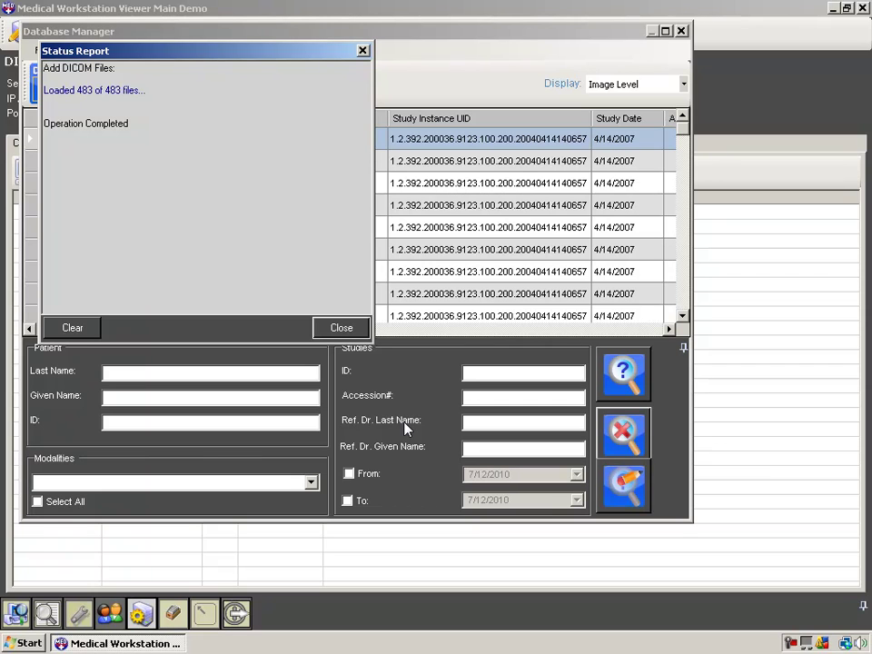
{"action": "left_click", "coordinate": [355, 328]}
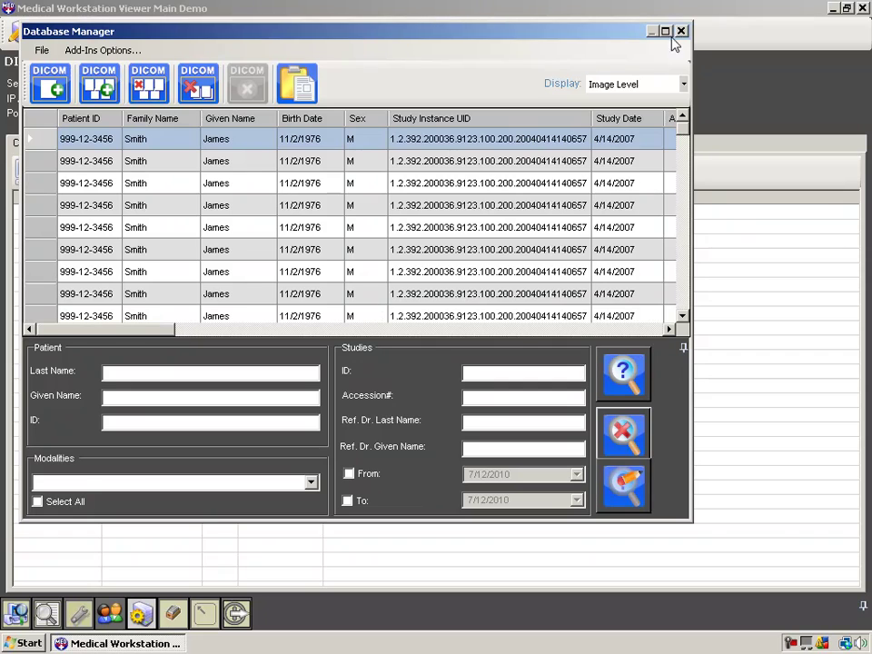
- Search the Local Database and open the CT series 'Series One' in the viewer
{"action": "left_click", "coordinate": [681, 31]}
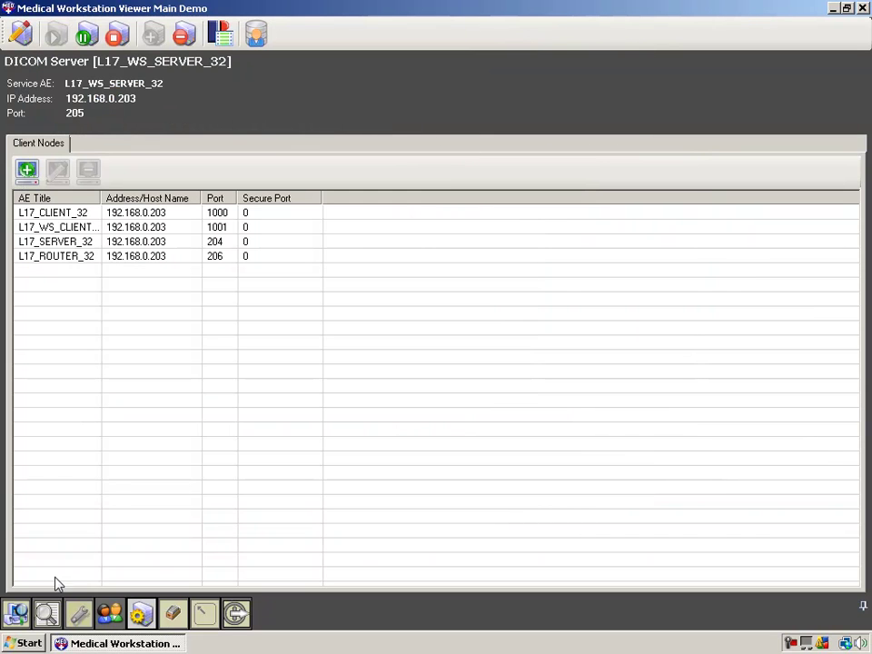
{"action": "left_click", "coordinate": [47, 615]}
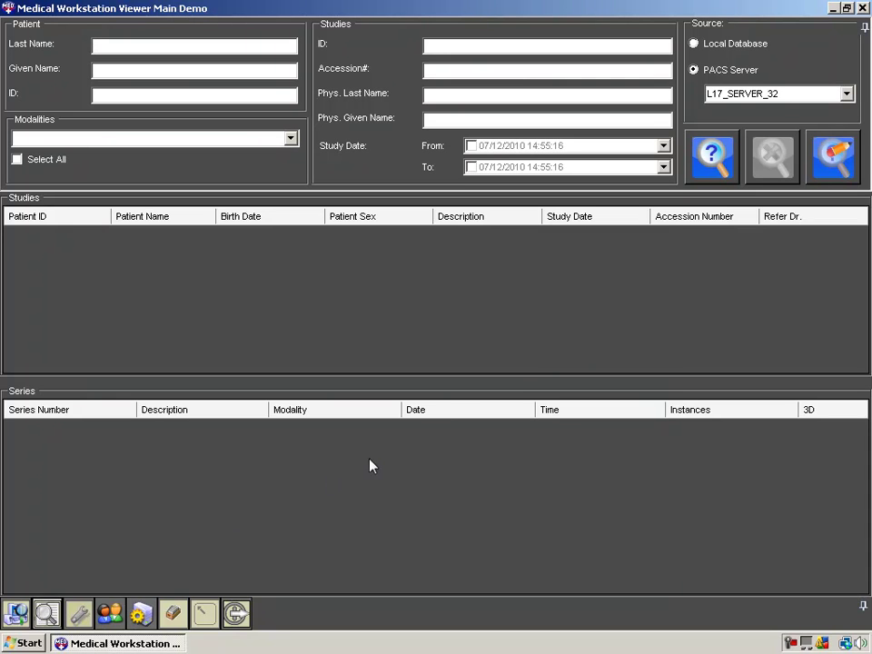
{"action": "left_click", "coordinate": [717, 47]}
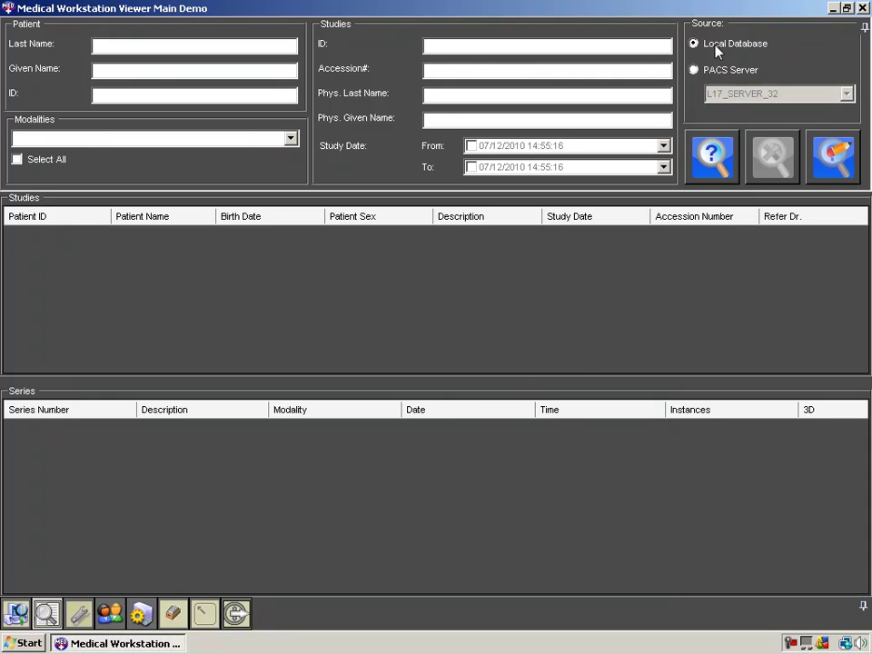
{"action": "left_click", "coordinate": [713, 157]}
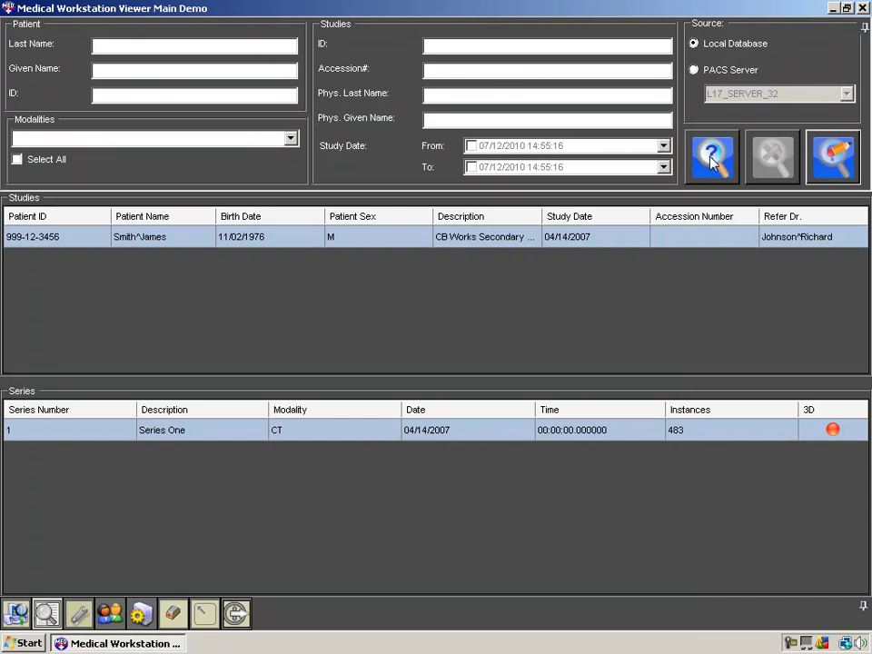
{"action": "right_click", "coordinate": [310, 430]}
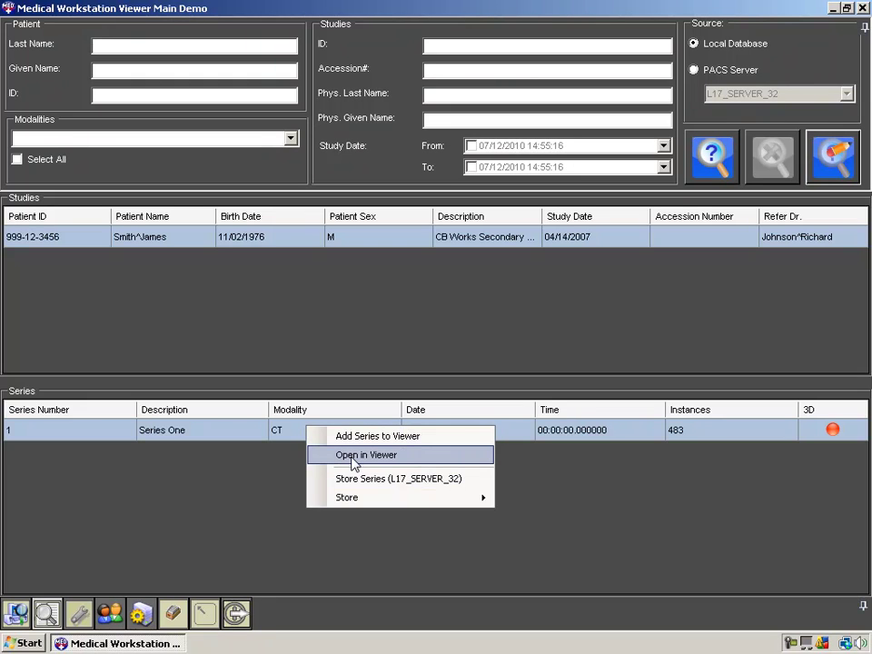
{"action": "left_click", "coordinate": [329, 458]}
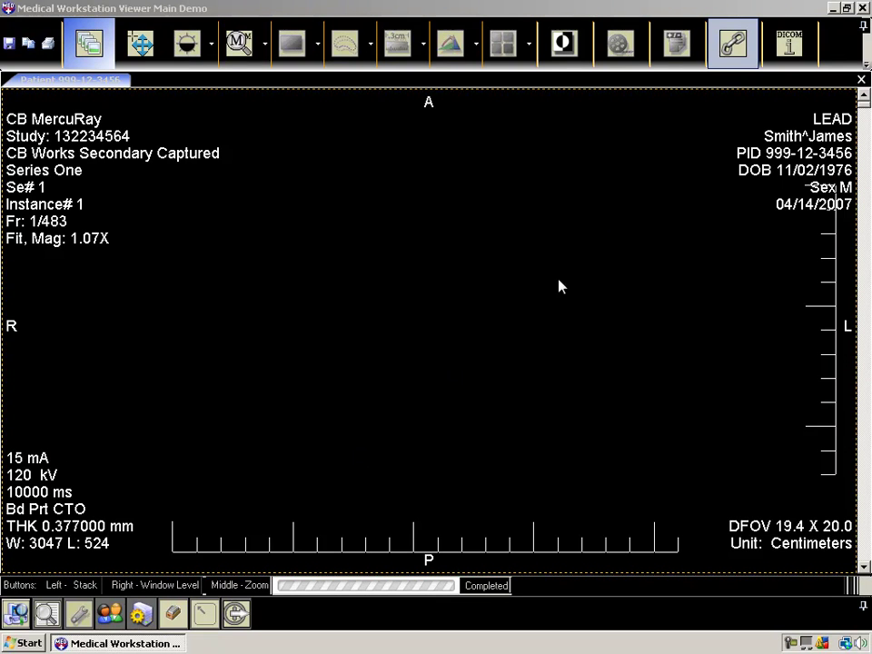
- Create a 3D volume of Series One from the toolbar overflow tools
{"action": "left_click", "coordinate": [867, 64]}
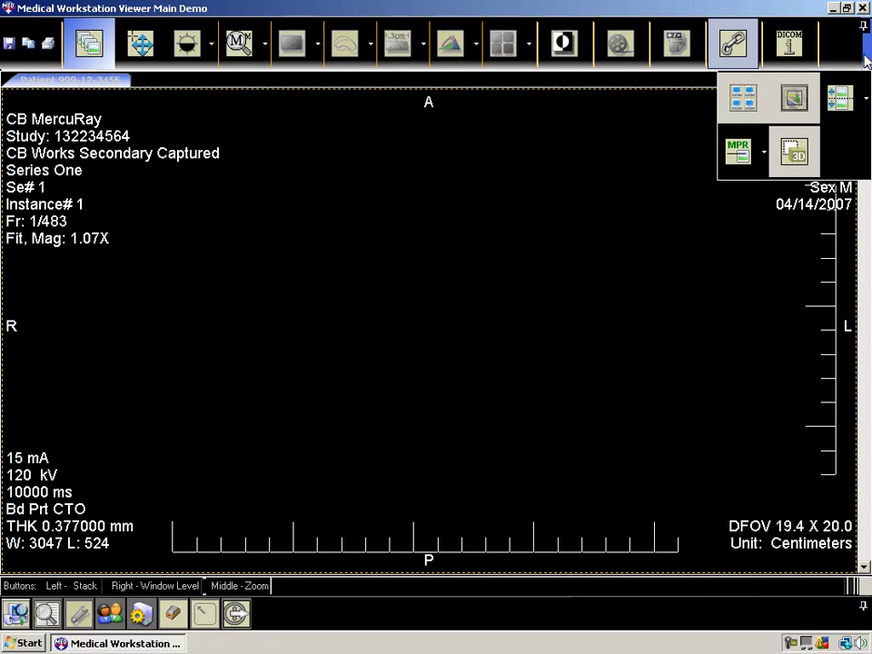
{"action": "left_click", "coordinate": [793, 152]}
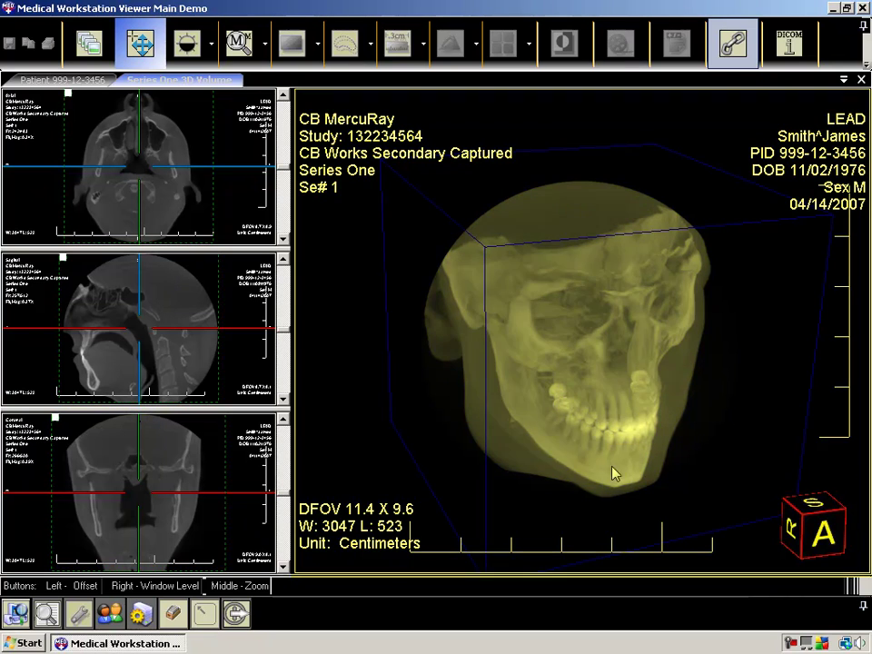
- Rotate, pan and adjust the window level of the 3D skull rendering
{"action": "left_click_drag", "start_coordinate": [606, 445], "coordinate": [520, 350]}
{"action": "left_click", "coordinate": [140, 42]}
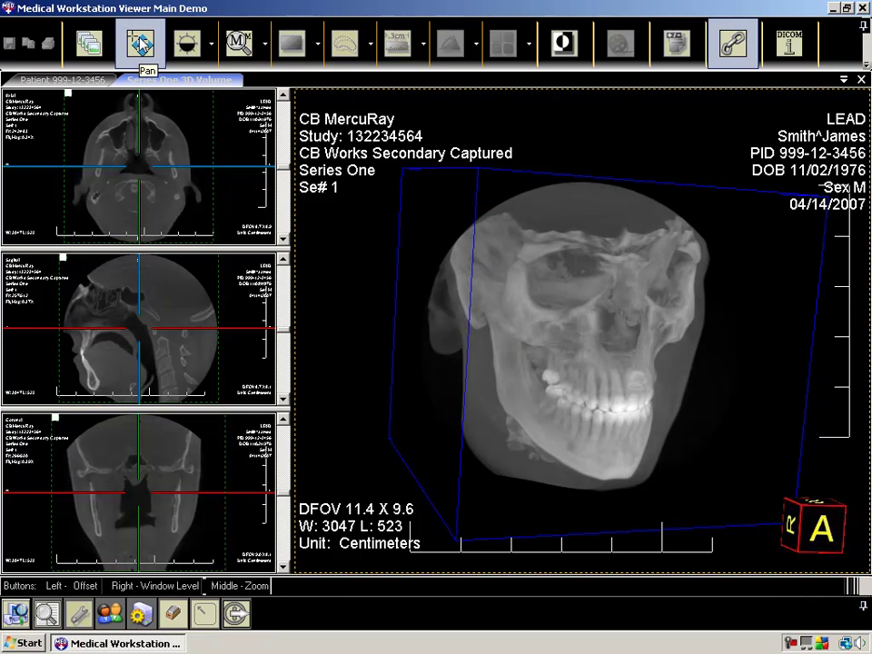
{"action": "left_click_drag", "start_coordinate": [540, 302], "coordinate": [499, 287]}
{"action": "right_click_drag", "start_coordinate": [547, 272], "coordinate": [355, 212]}
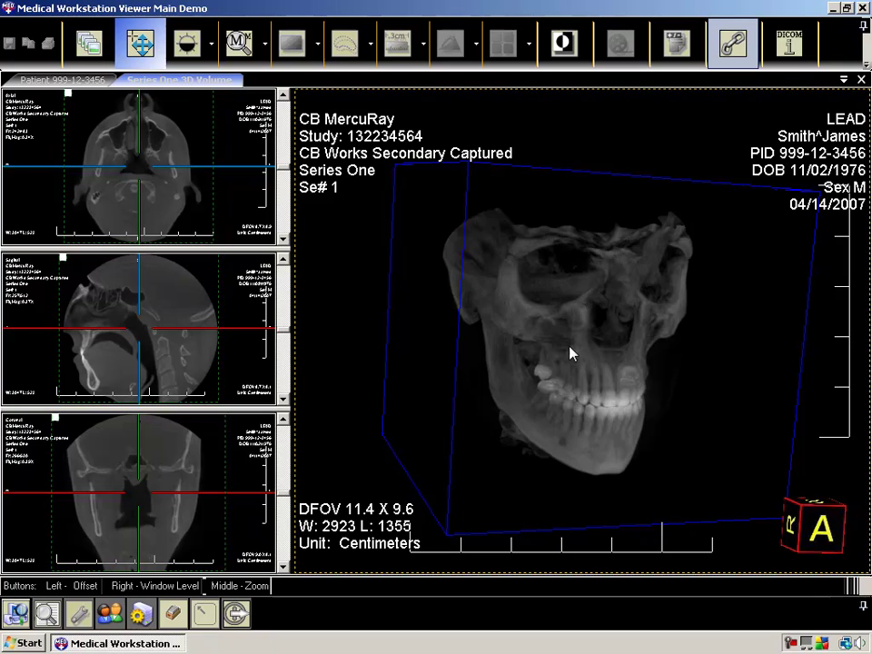
{"action": "left_click_drag", "start_coordinate": [579, 358], "coordinate": [568, 338]}
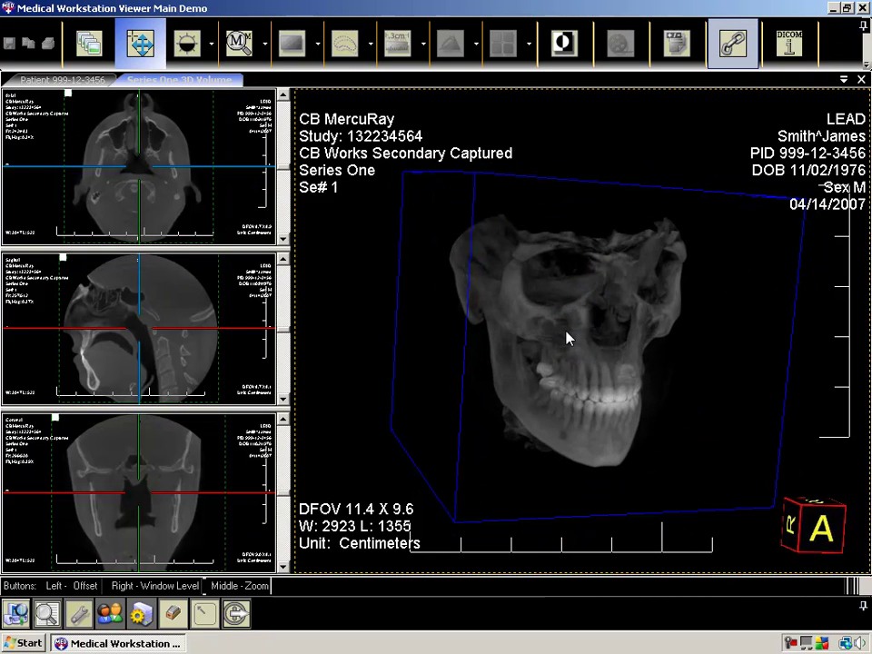
- Preview the inverted rendering and hidden patient tags, then restore both
{"action": "left_click", "coordinate": [565, 44]}
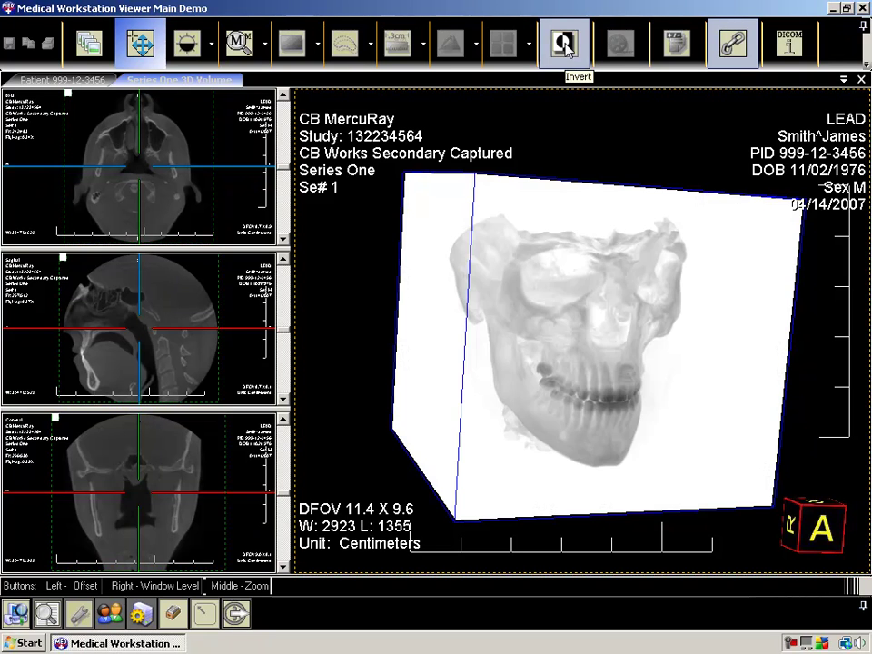
{"action": "left_click", "coordinate": [564, 42]}
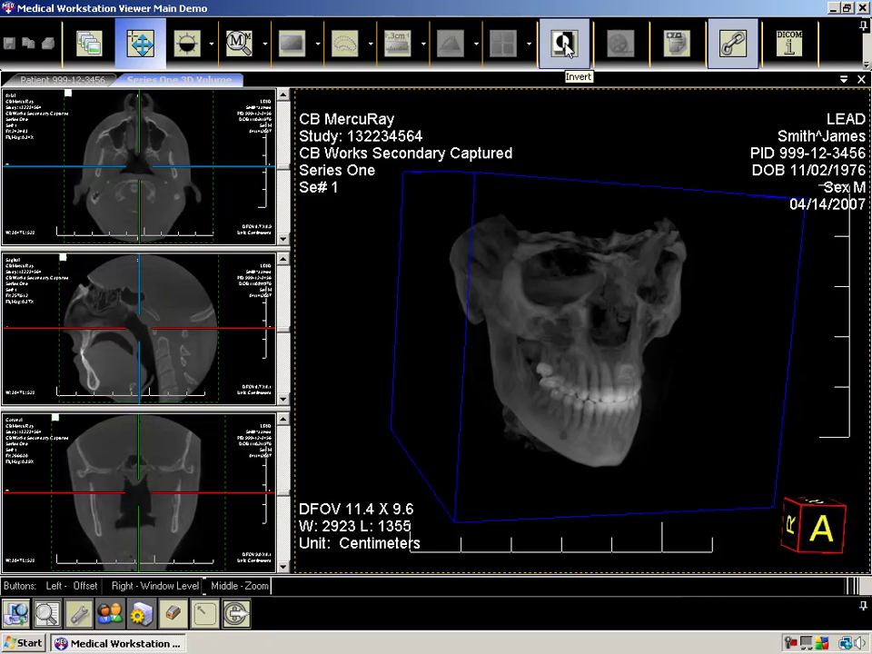
{"action": "left_click", "coordinate": [676, 42]}
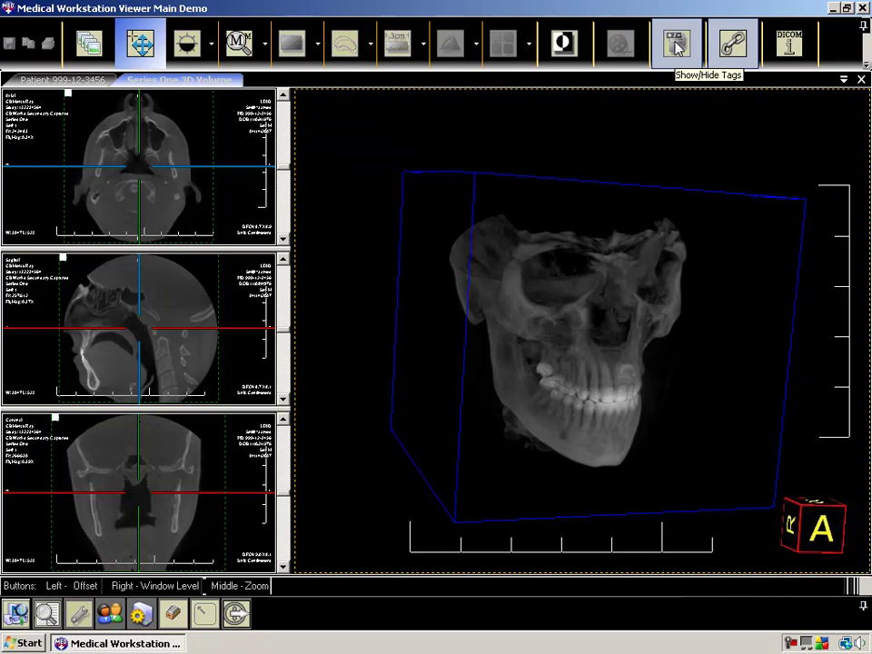
{"action": "left_click", "coordinate": [676, 42]}
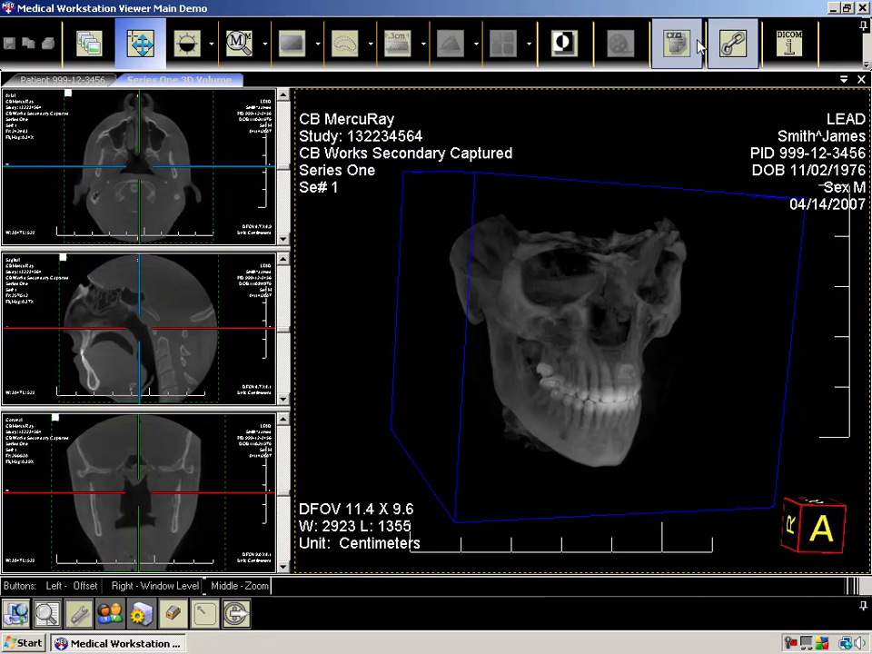
- Make left-drag Rotate 3D and render the skull as an SSD surface
{"action": "left_click", "coordinate": [865, 58]}
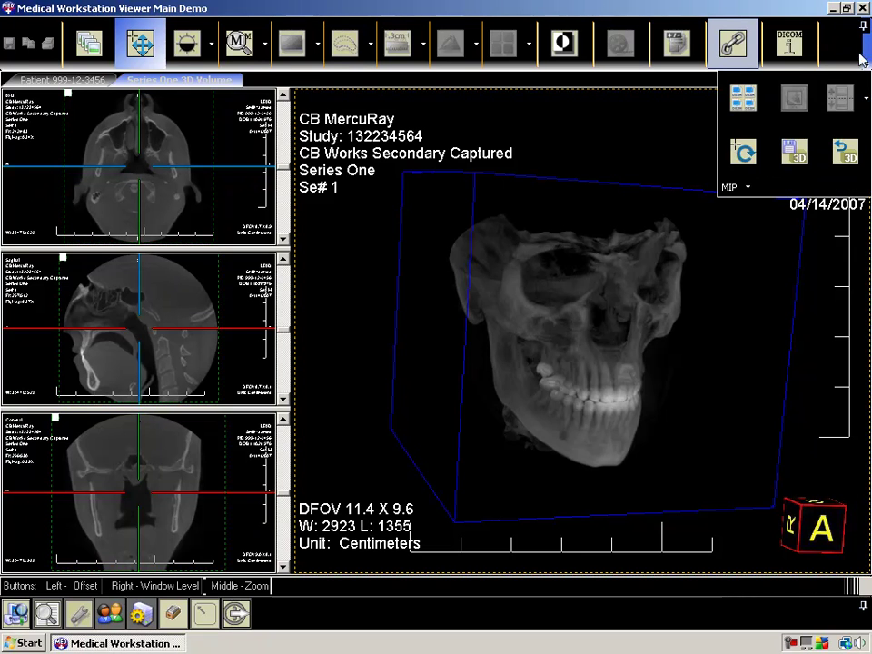
{"action": "left_click", "coordinate": [744, 155]}
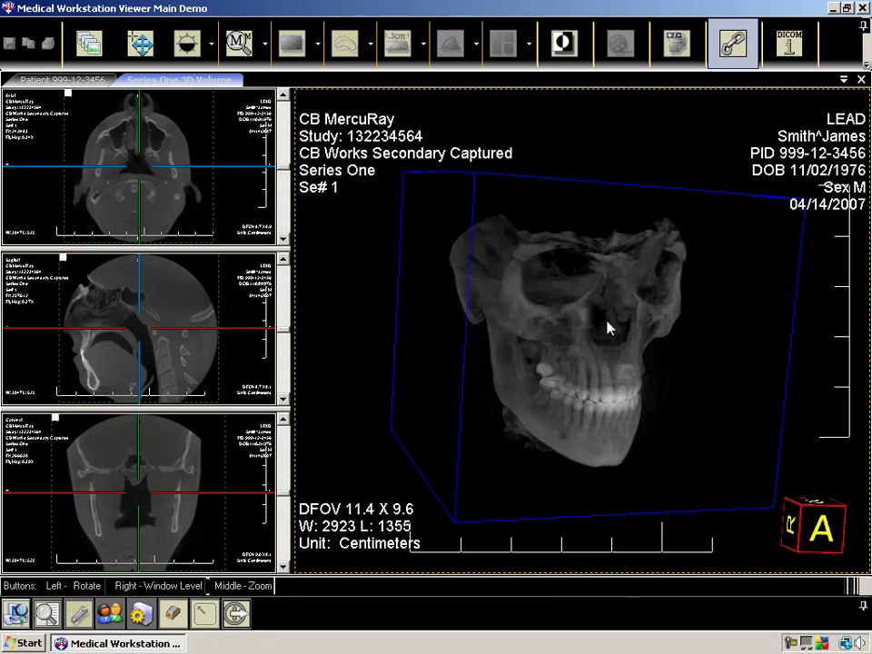
{"action": "right_click", "coordinate": [532, 376]}
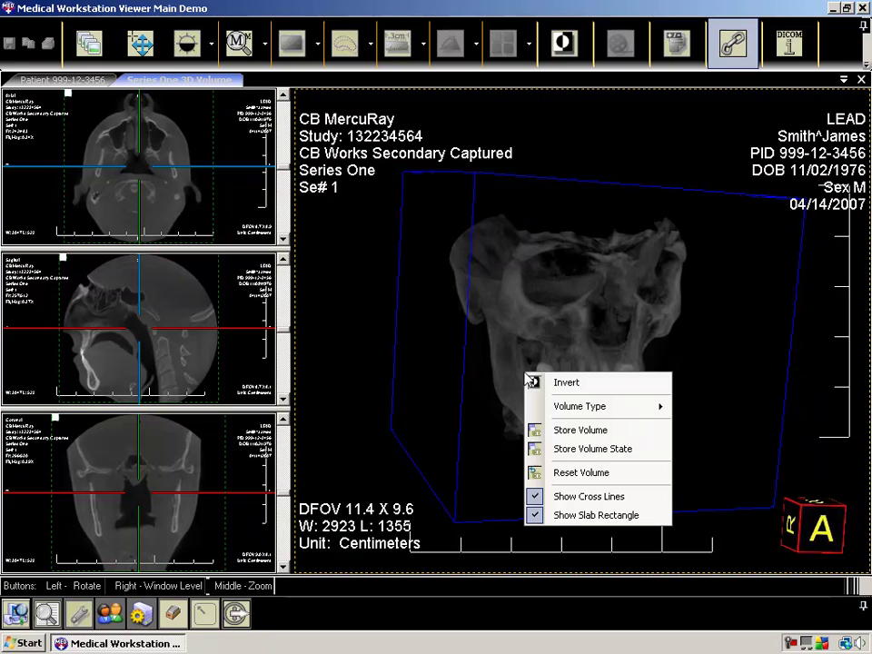
{"action": "mouse_move", "coordinate": [608, 406]}
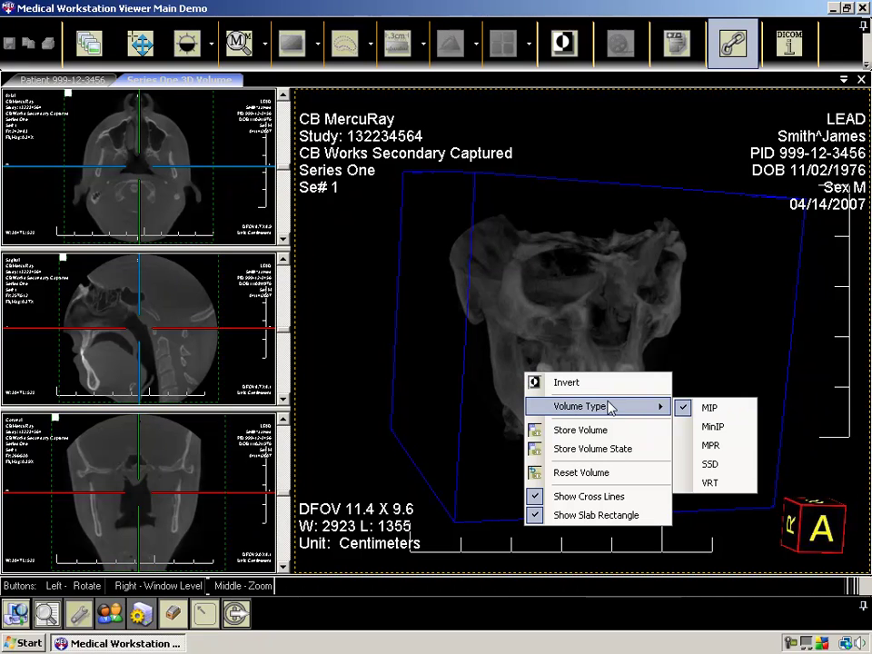
{"action": "left_click", "coordinate": [709, 465]}
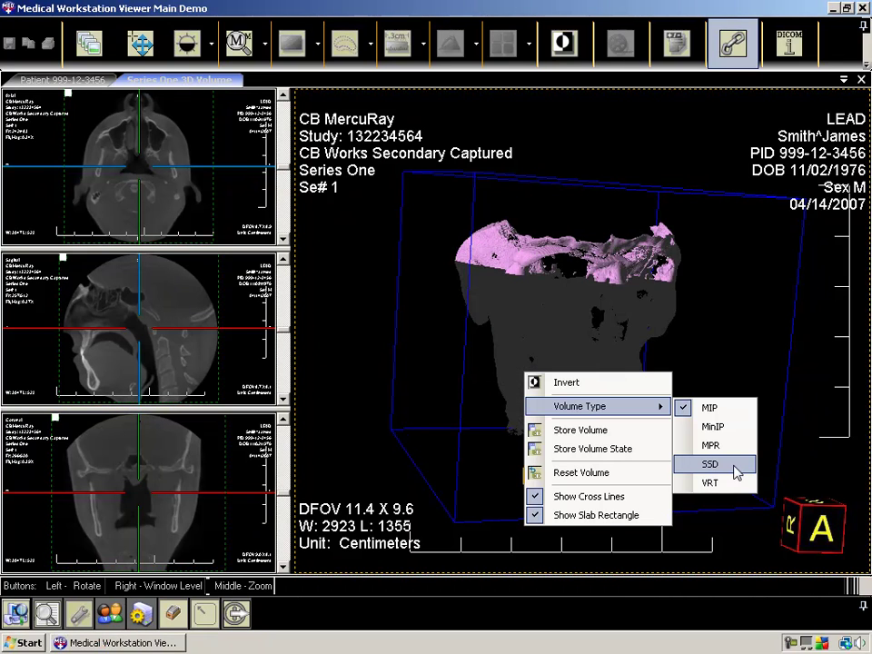
{"action": "double_click", "coordinate": [736, 472]}
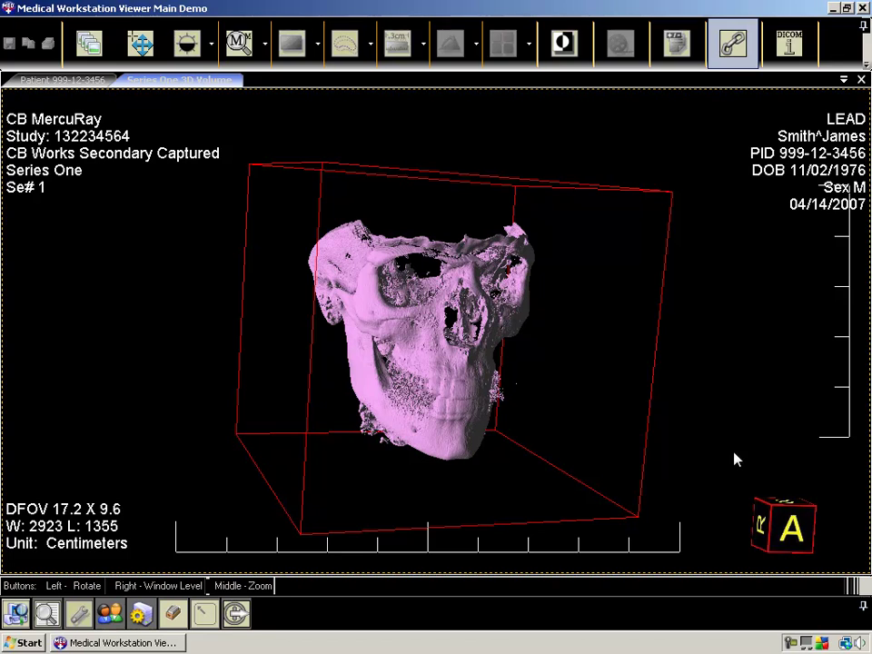
- Check the ISO Threshold settings without changes, then switch Volume Type back to MIP
{"action": "mouse_move", "coordinate": [858, 84]}
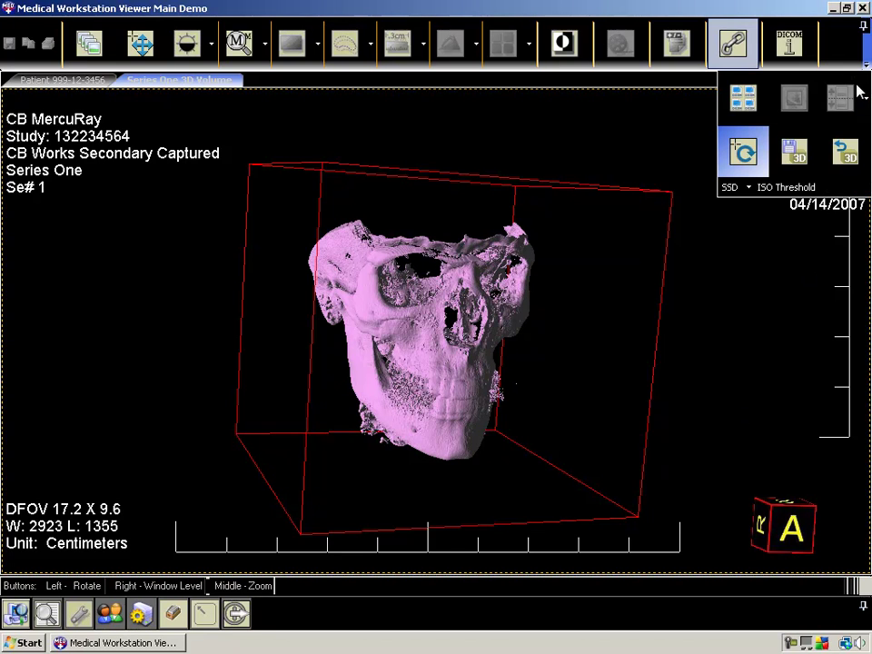
{"action": "left_click", "coordinate": [784, 189]}
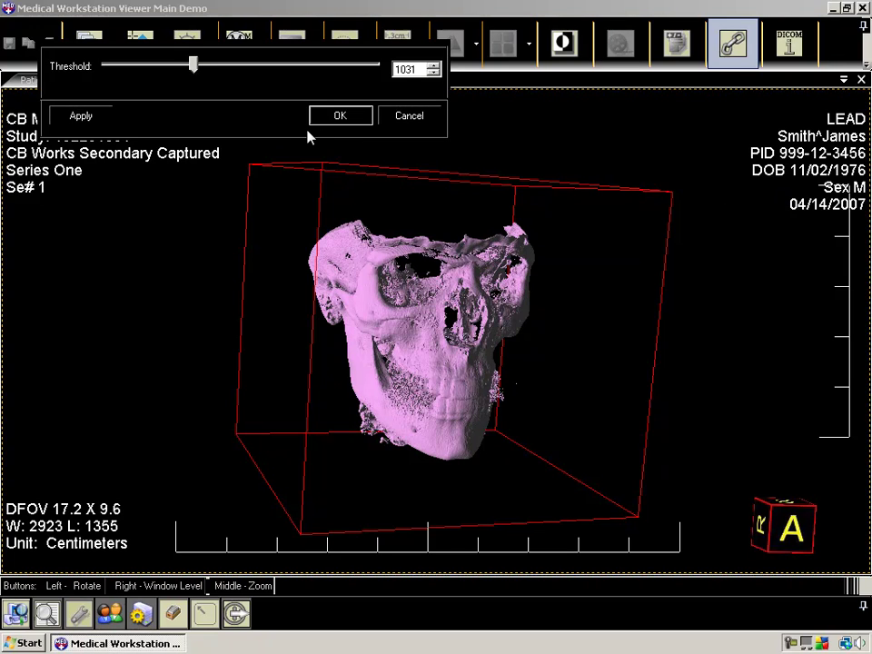
{"action": "left_click", "coordinate": [409, 124]}
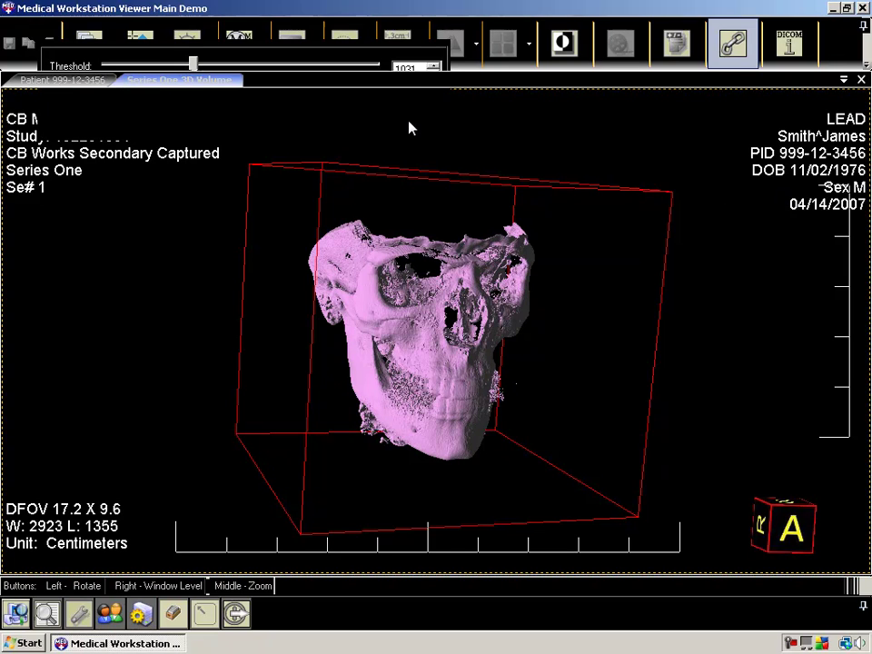
{"action": "right_click", "coordinate": [373, 361]}
{"action": "mouse_move", "coordinate": [390, 390]}
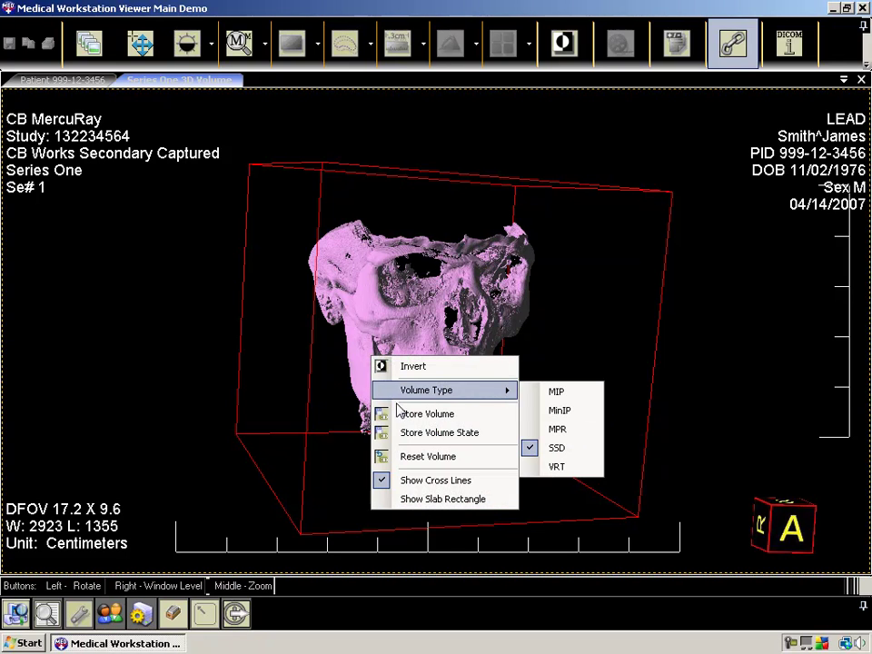
{"action": "left_click", "coordinate": [556, 392]}
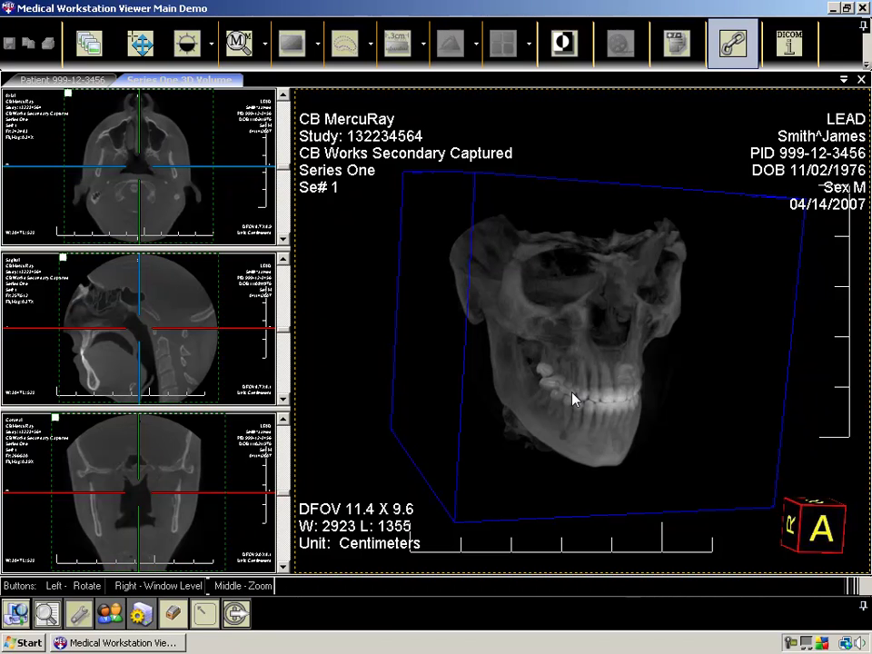
- Store the 3D volume, confirm the message, then store the volume state
{"action": "right_click", "coordinate": [573, 400]}
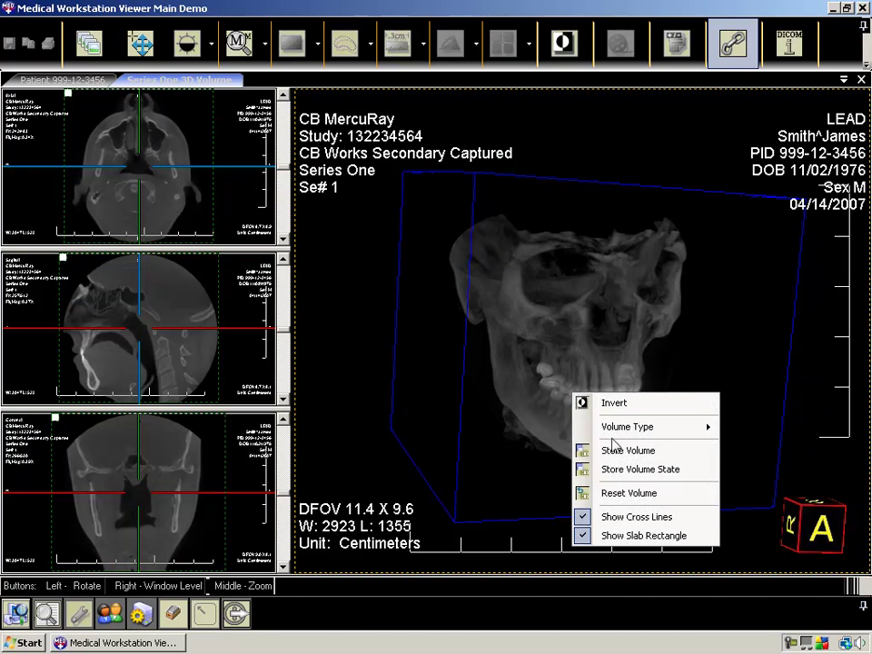
{"action": "left_click", "coordinate": [622, 451]}
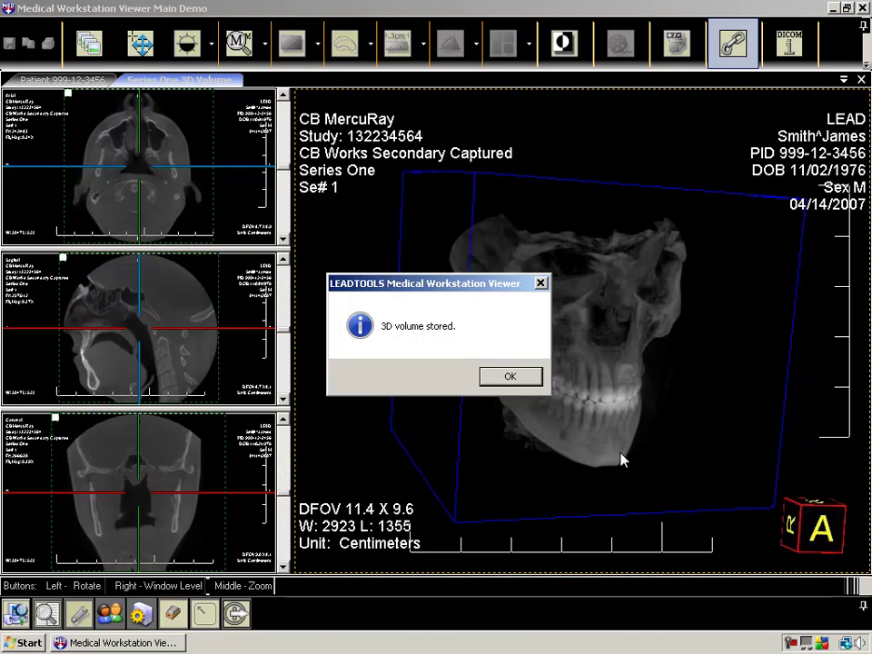
{"action": "left_click", "coordinate": [520, 381]}
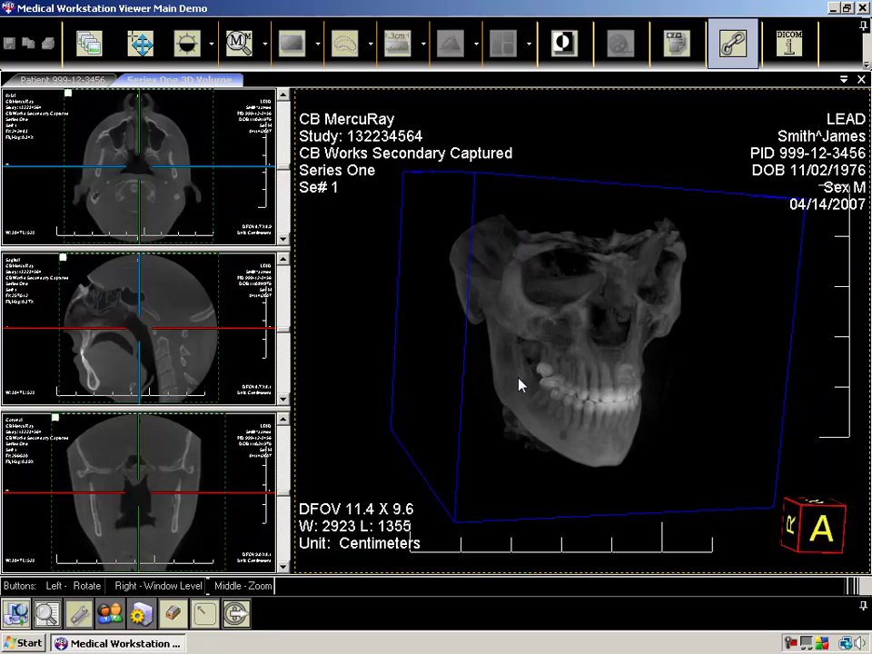
{"action": "right_click", "coordinate": [520, 383]}
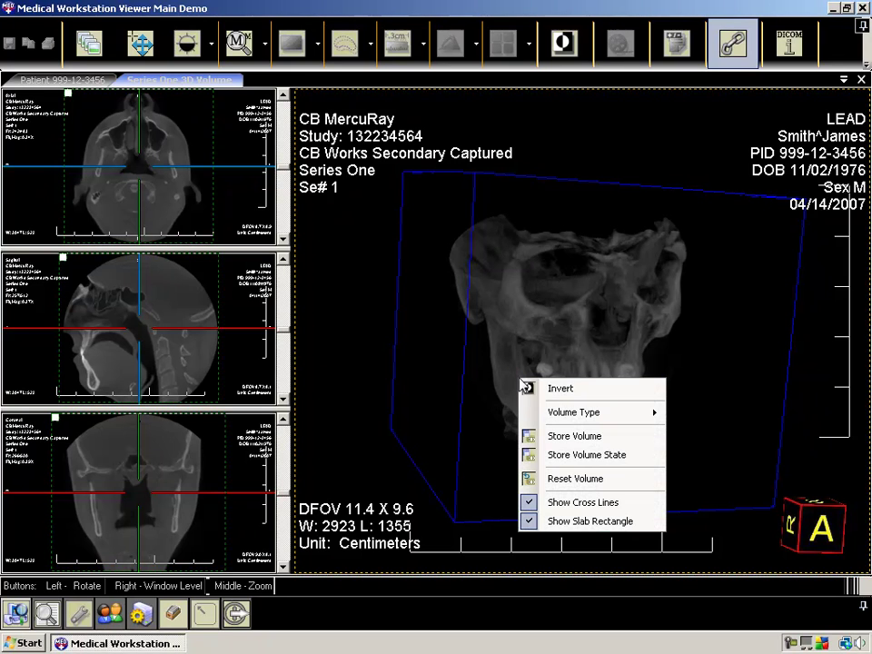
{"action": "left_click", "coordinate": [589, 454]}
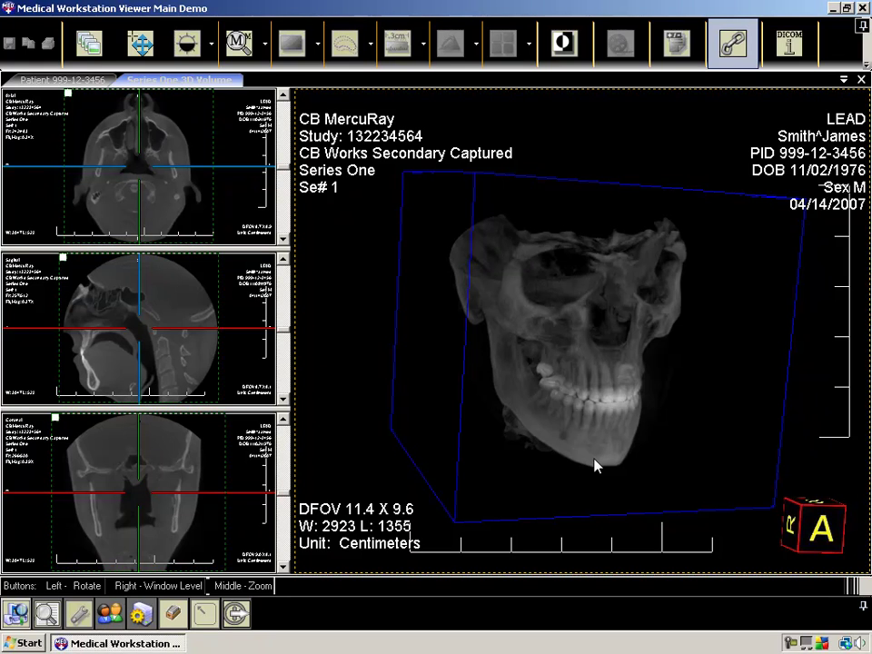
- Close the 3D volume view and reopen Series One from a local database search
{"action": "left_click", "coordinate": [862, 80]}
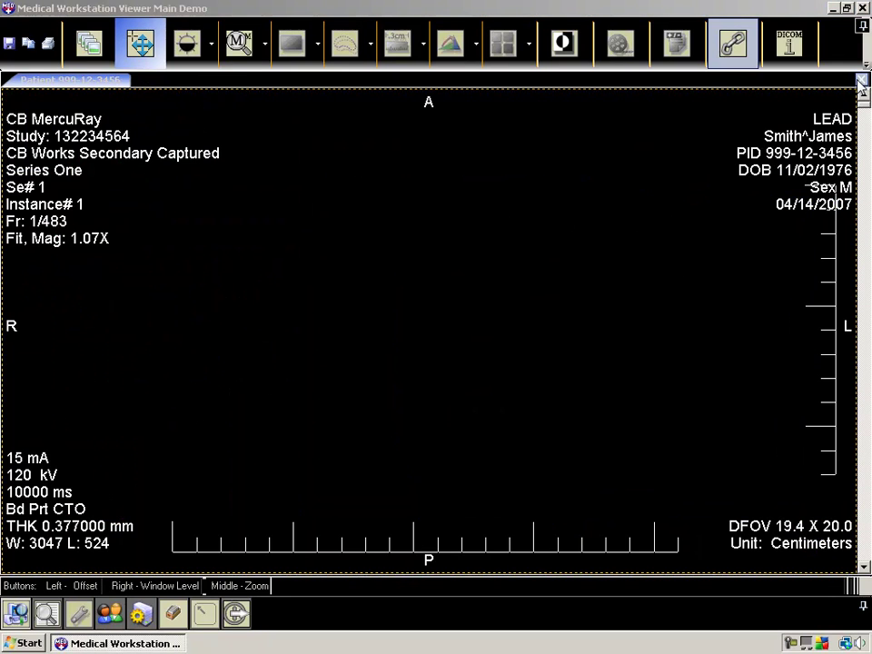
{"action": "left_click", "coordinate": [46, 615]}
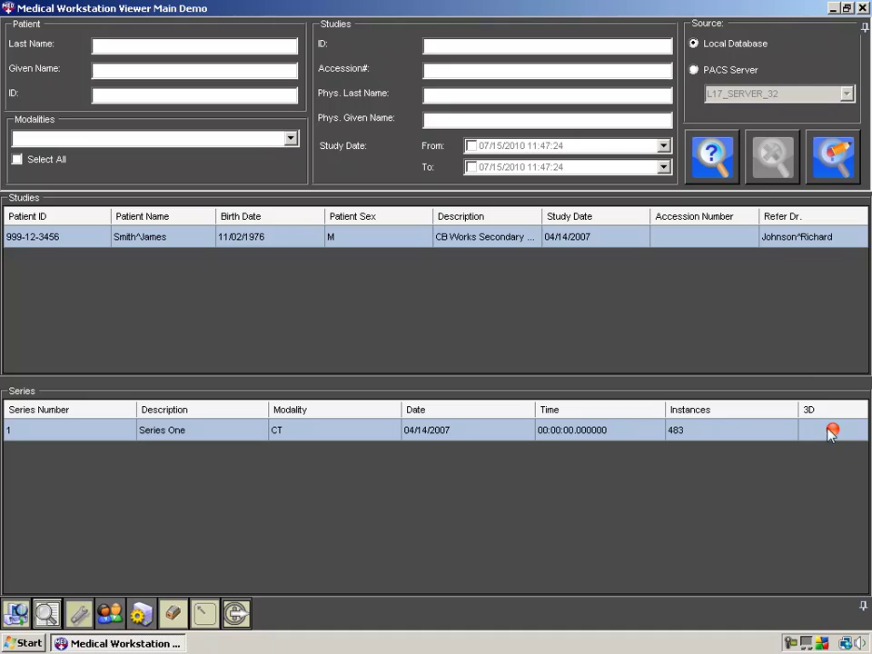
{"action": "left_click", "coordinate": [715, 180]}
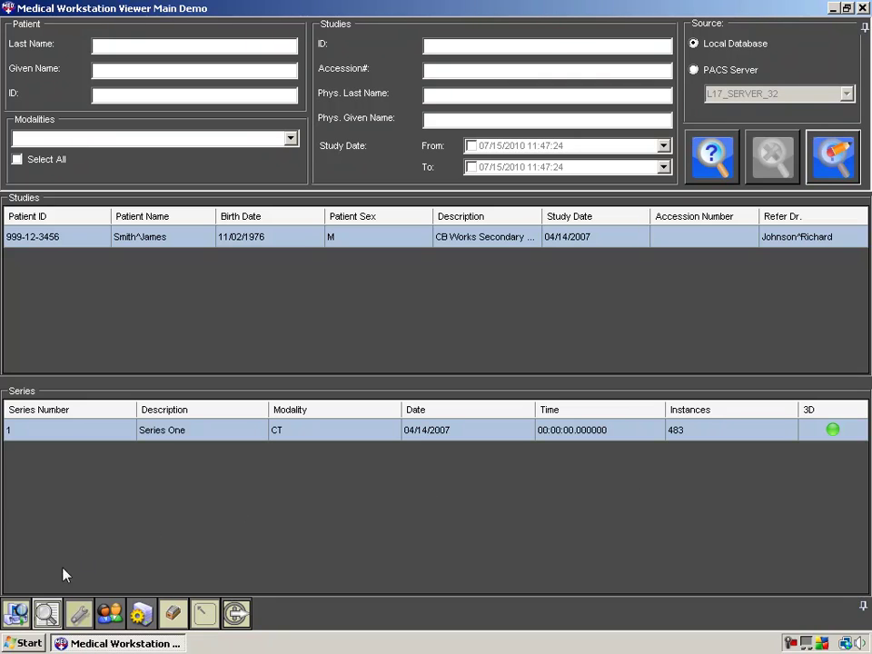
{"action": "left_click", "coordinate": [15, 614]}
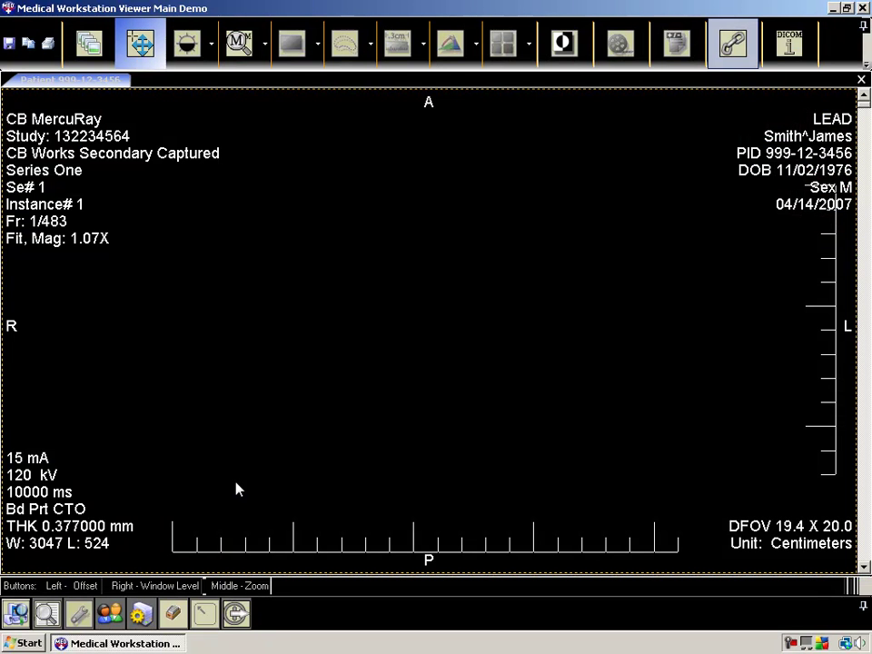
- Load the stored Series One volume and reset it to W 3047 / L 523
{"action": "left_click", "coordinate": [732, 43]}
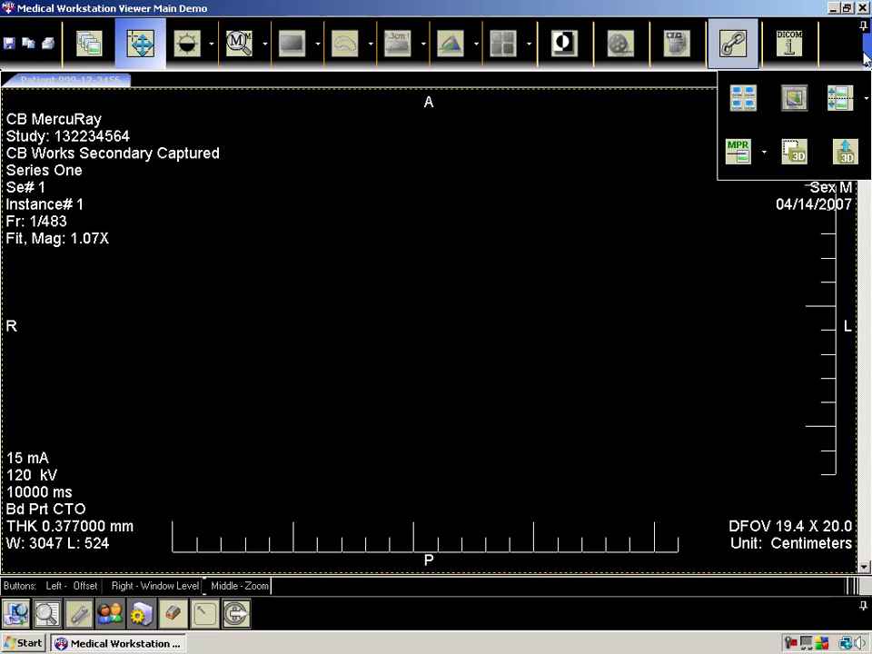
{"action": "left_click", "coordinate": [838, 161]}
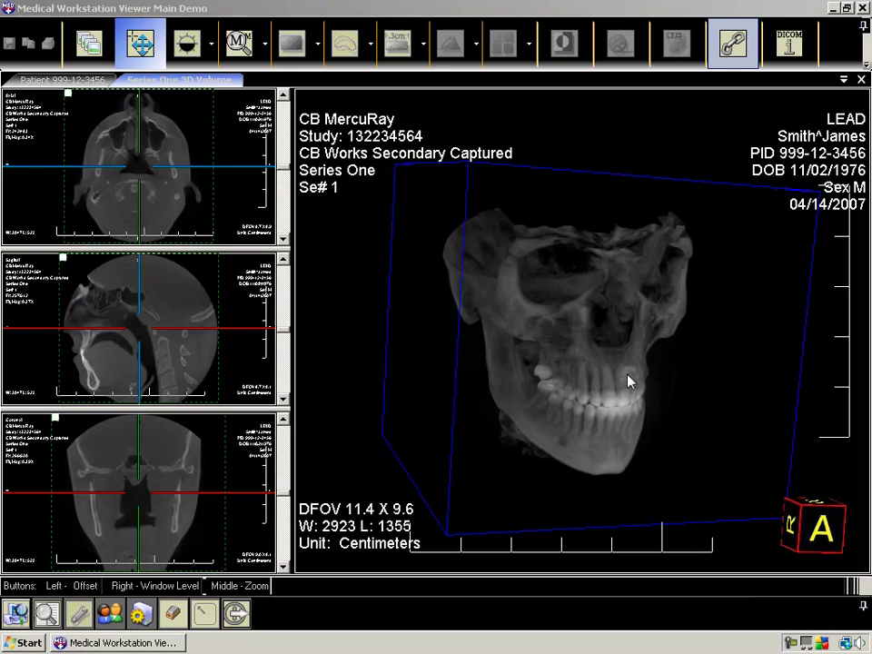
{"action": "right_click", "coordinate": [631, 382]}
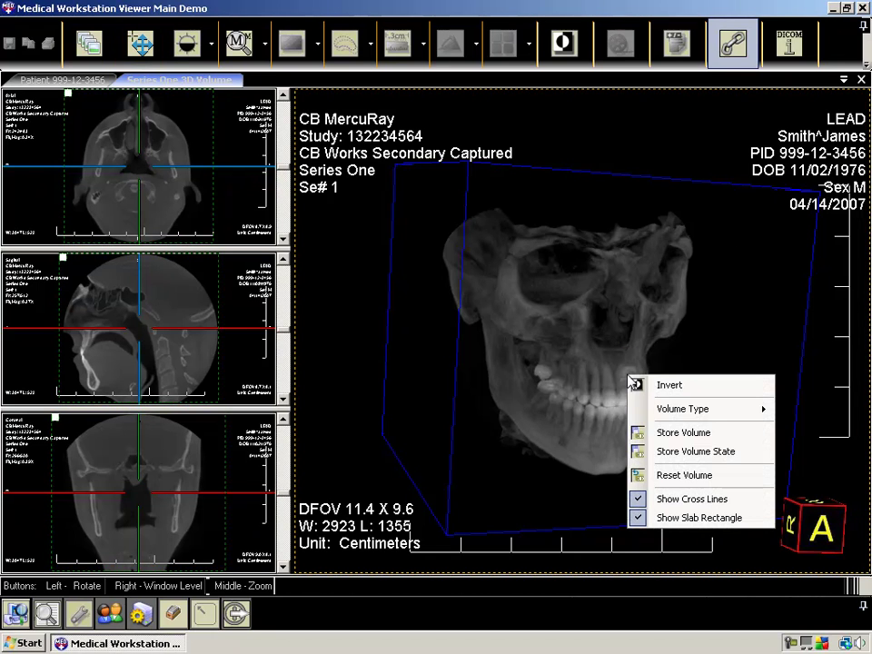
{"action": "left_click", "coordinate": [701, 476]}
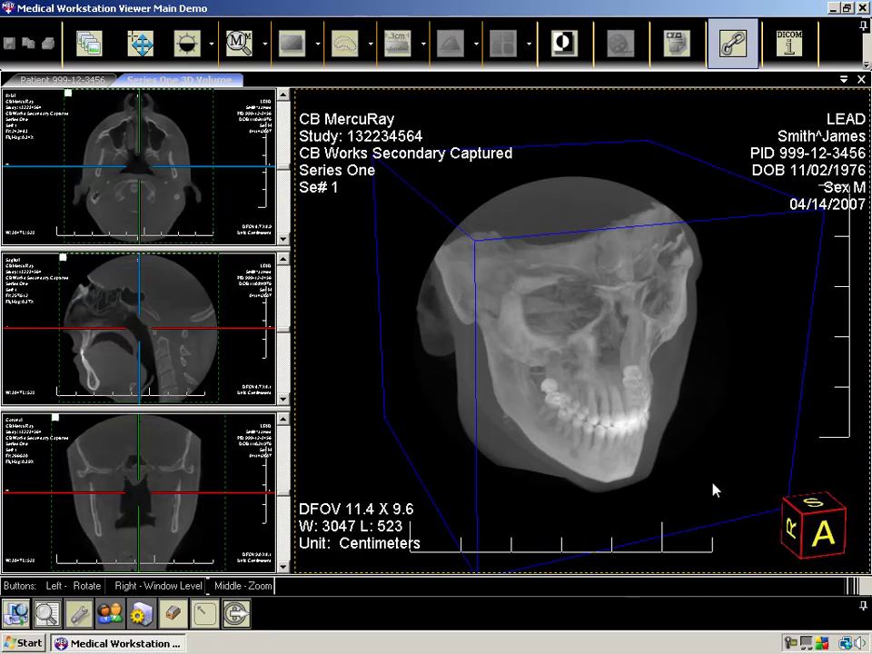
{"action": "left_click_drag", "start_coordinate": [591, 483], "coordinate": [606, 482]}
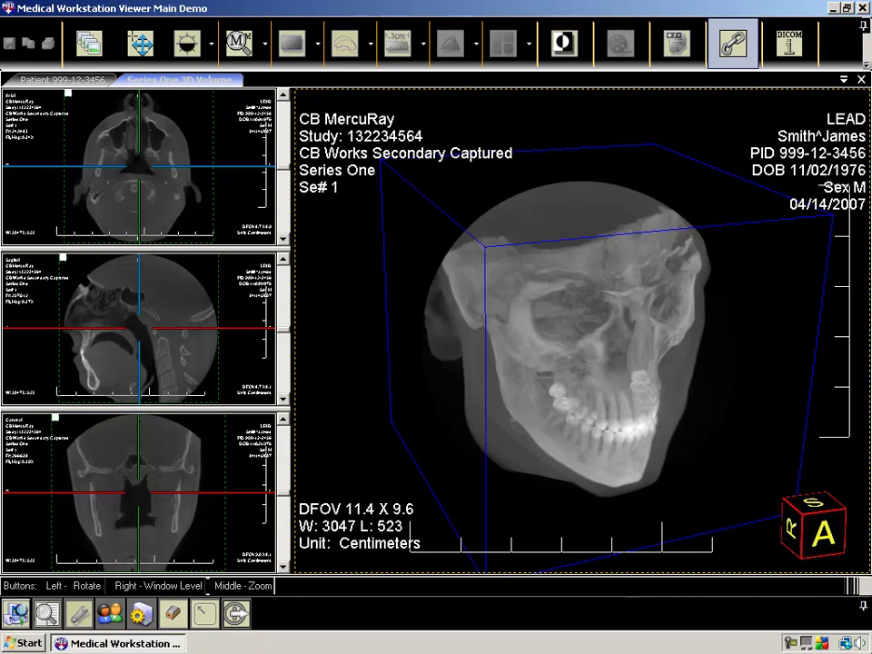
- Return to Series One at axial frame 277 and add an MPR Single Cut-Plane
{"action": "left_click", "coordinate": [861, 79]}
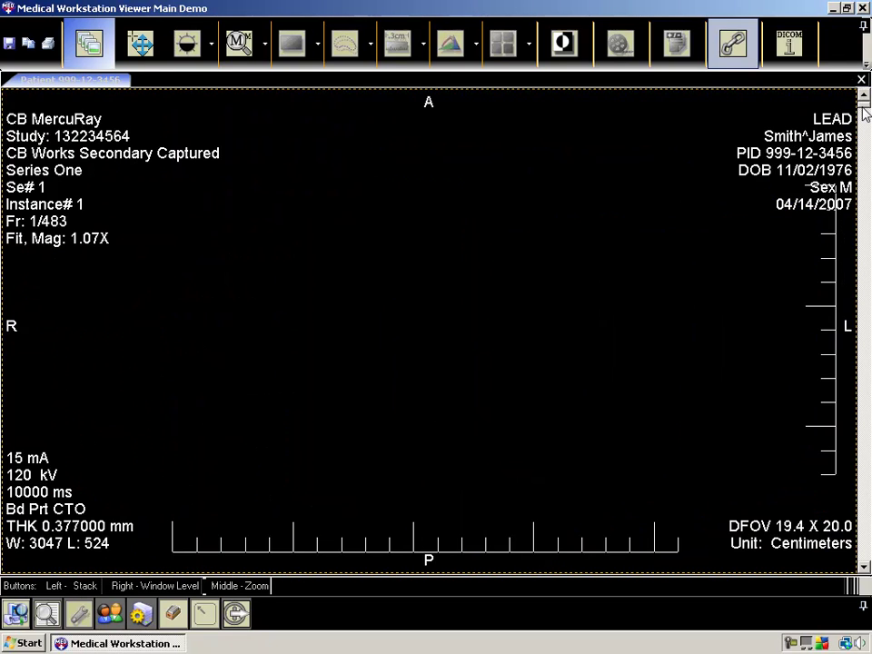
{"action": "left_click_drag", "start_coordinate": [865, 111], "coordinate": [865, 370]}
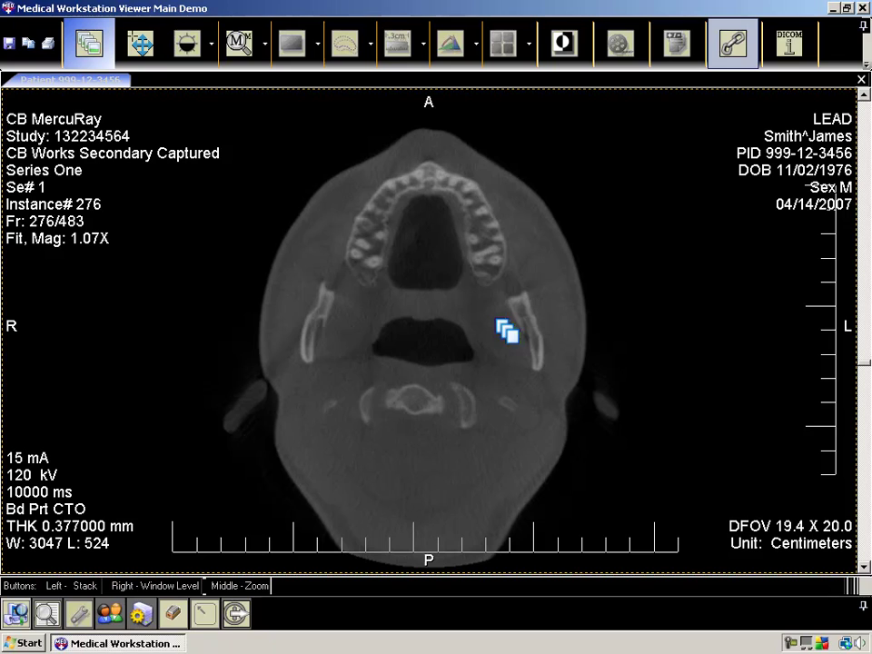
{"action": "left_click", "coordinate": [864, 66]}
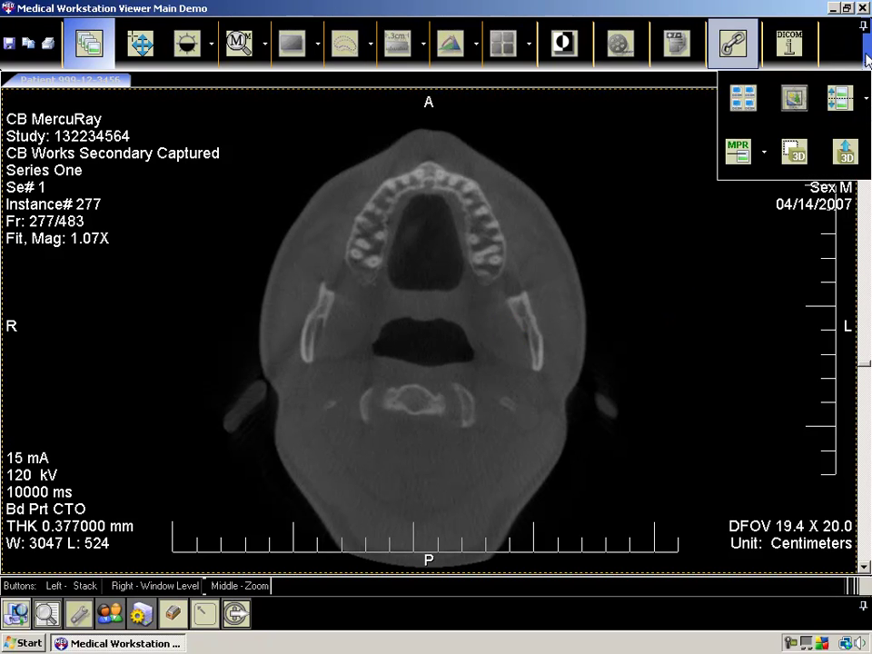
{"action": "left_click", "coordinate": [738, 152]}
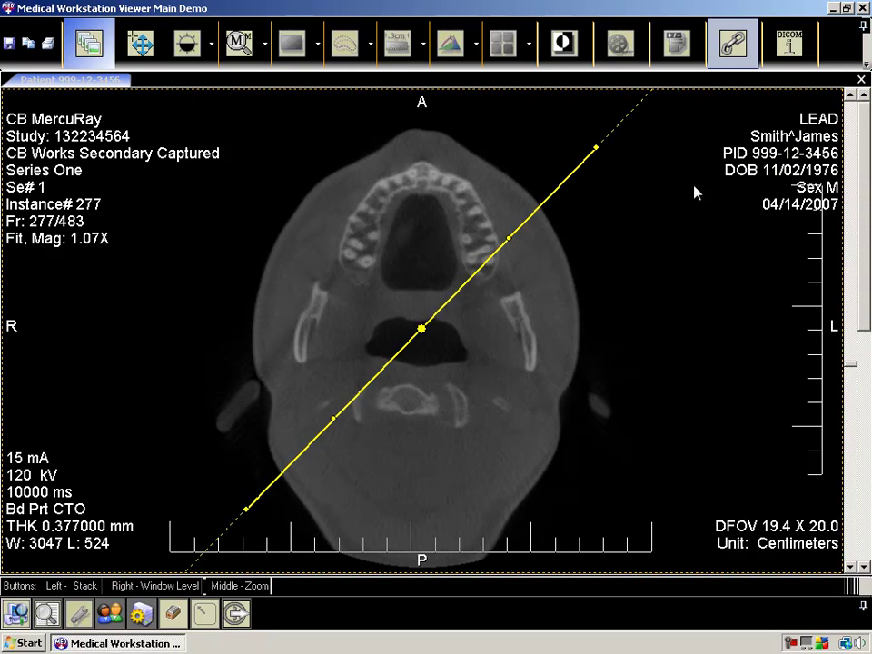
- Switch the viewer to the Series Layout 2 X 2
{"action": "left_click", "coordinate": [528, 43]}
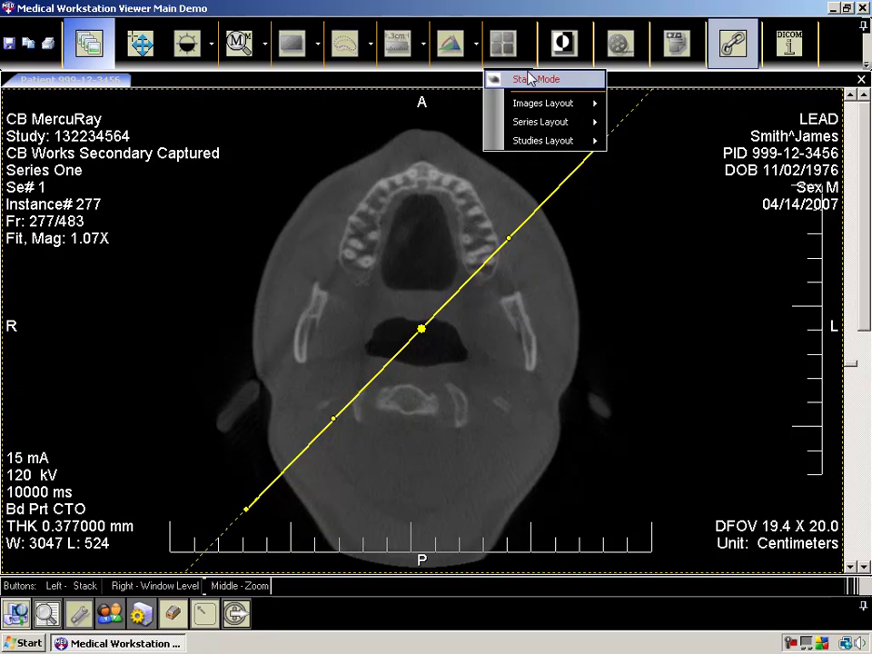
{"action": "mouse_move", "coordinate": [487, 122]}
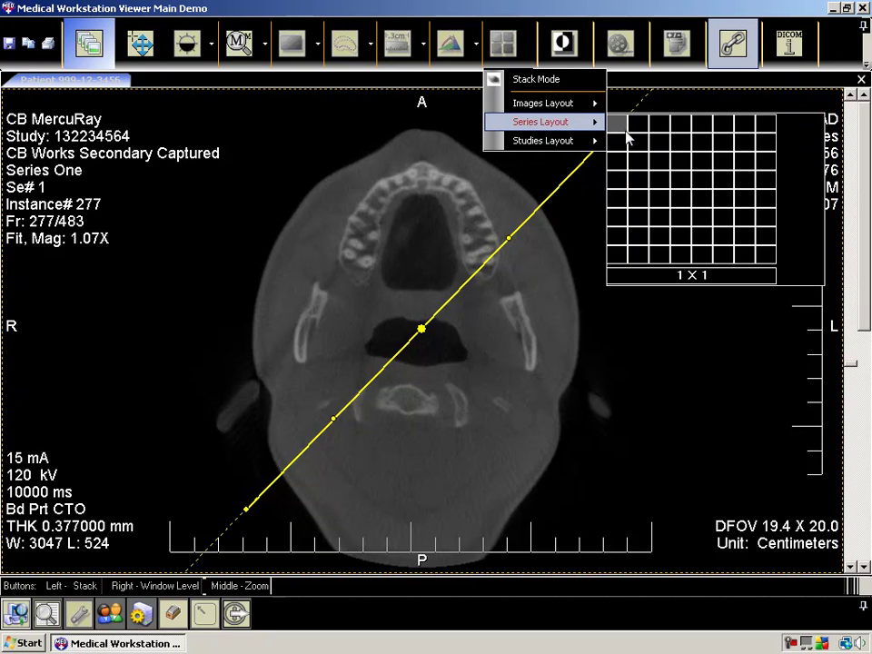
{"action": "left_click", "coordinate": [639, 148]}
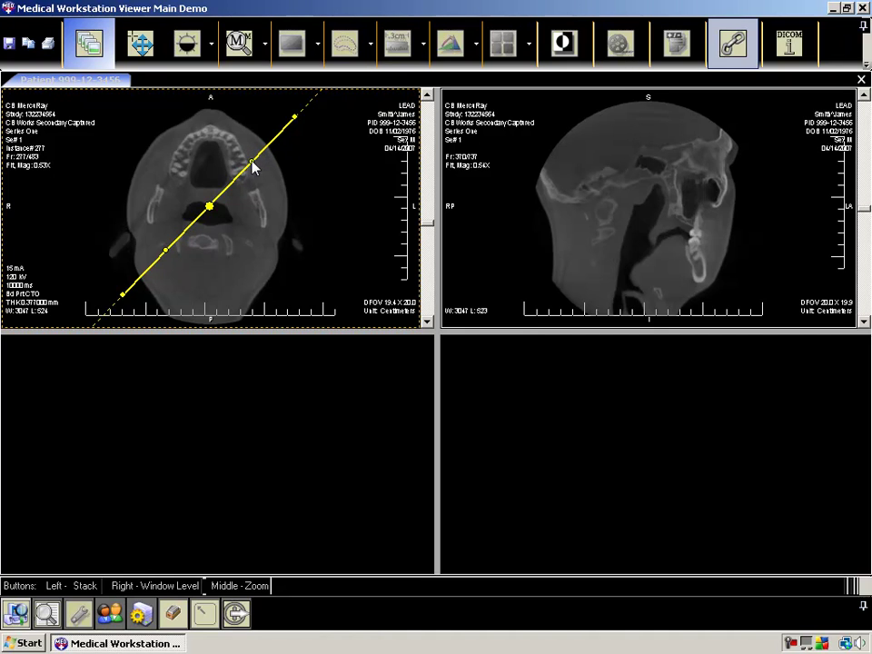
- Widen the axial cut-plane into a thick slab, shift it right and rotate it obliquely
{"action": "left_click_drag", "start_coordinate": [252, 166], "coordinate": [302, 235]}
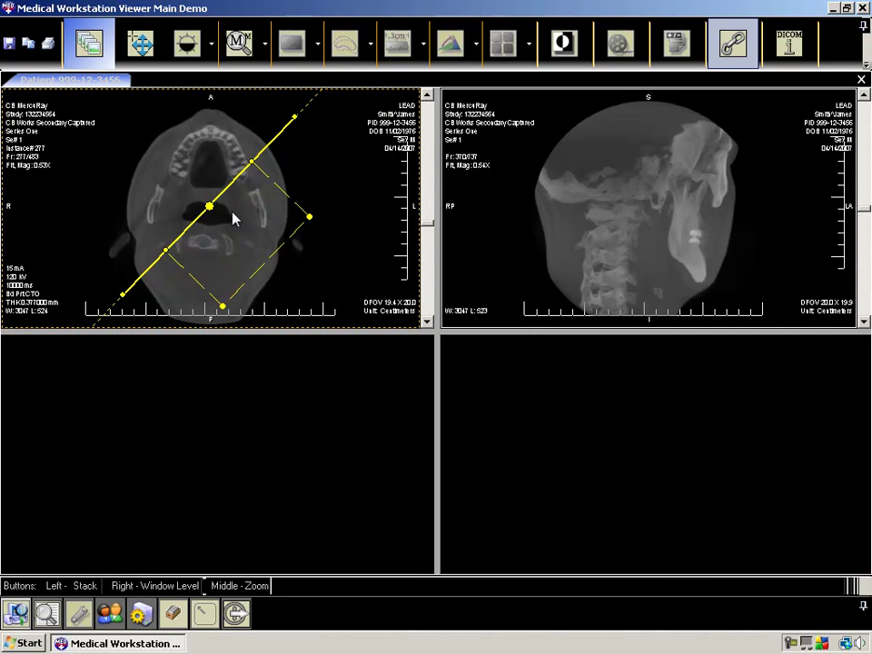
{"action": "left_click_drag", "start_coordinate": [229, 217], "coordinate": [284, 227]}
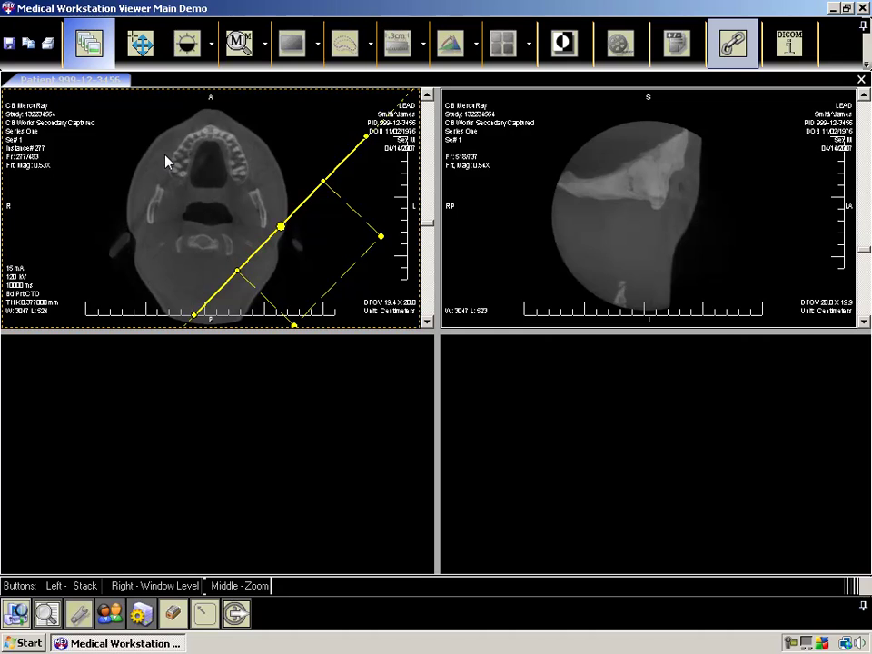
{"action": "left_click_drag", "start_coordinate": [166, 156], "coordinate": [188, 139]}
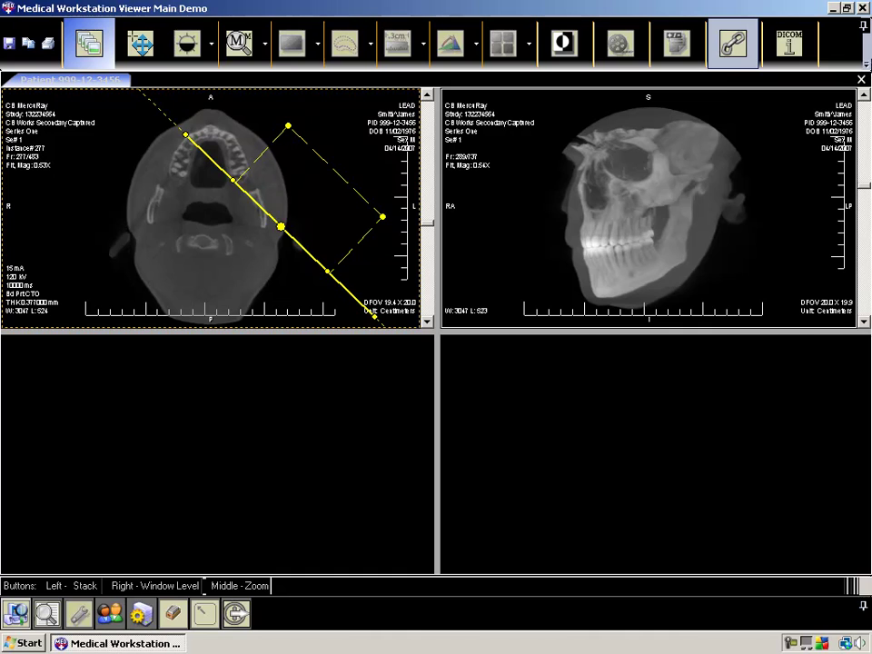
- Add a Double Cut-Plane and thicken its planes into slabs showing the skull and cervical spine
{"action": "mouse_move", "coordinate": [869, 57]}
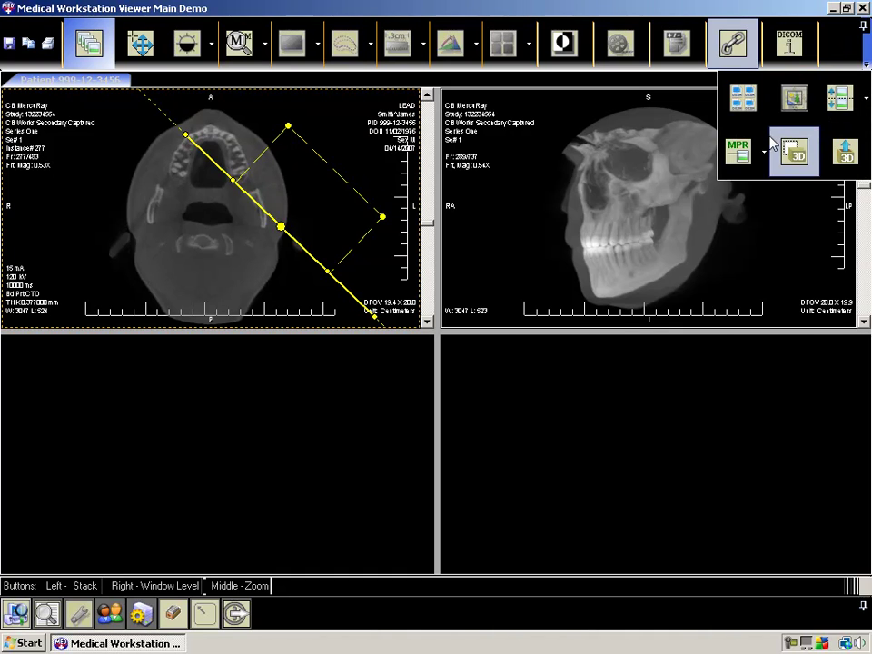
{"action": "mouse_move", "coordinate": [765, 151]}
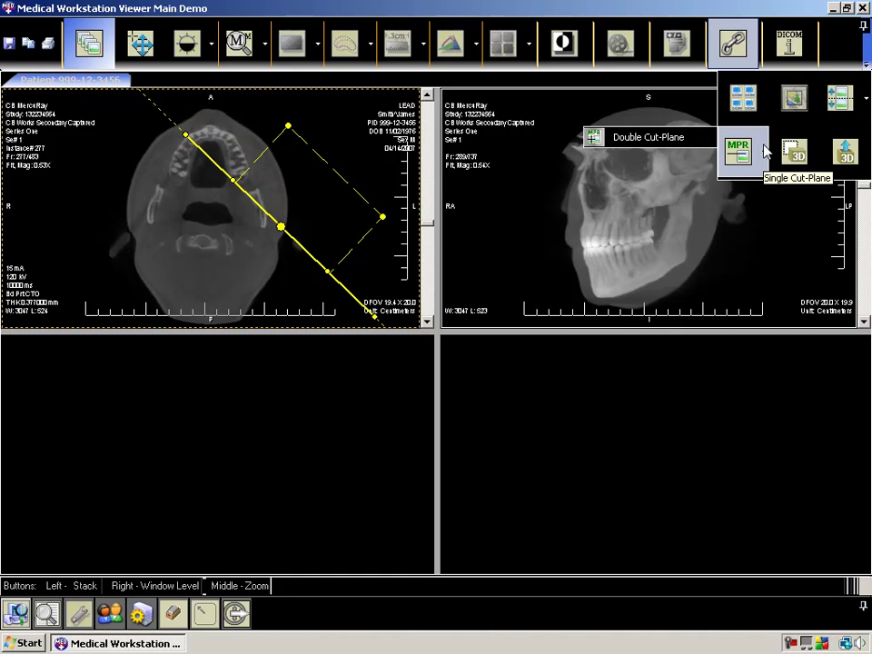
{"action": "left_click", "coordinate": [658, 145]}
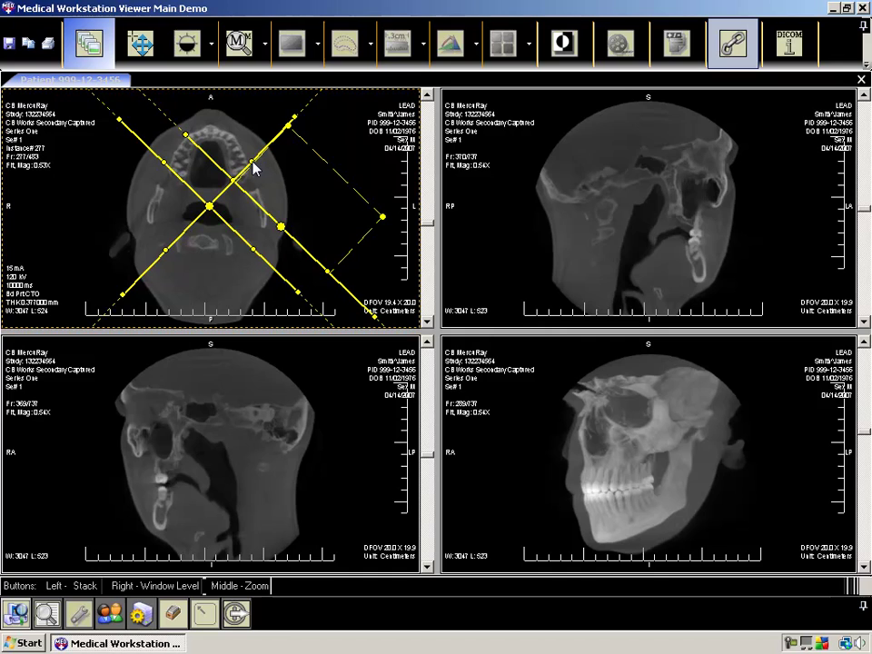
{"action": "left_click", "coordinate": [197, 121]}
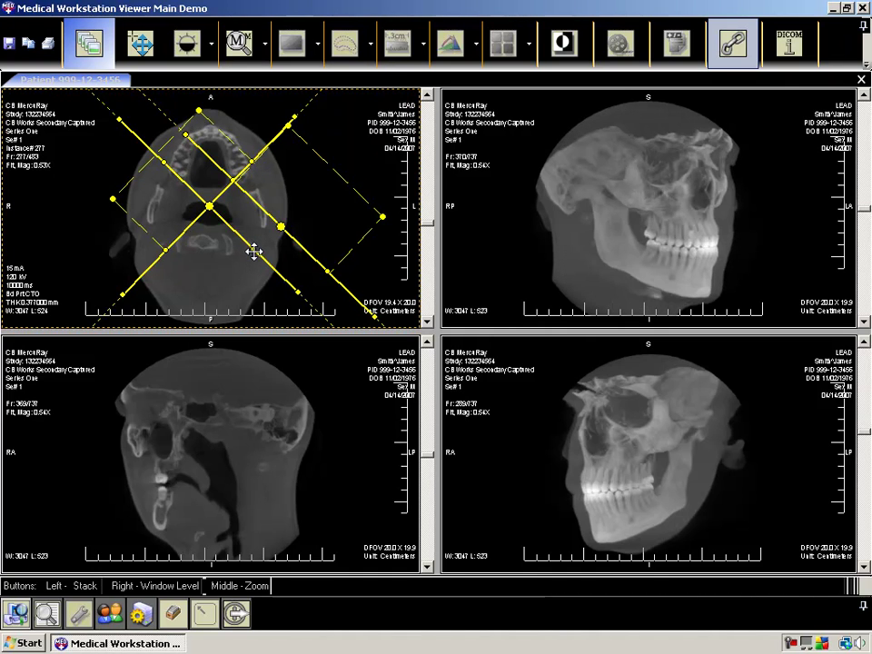
{"action": "left_click", "coordinate": [229, 297]}
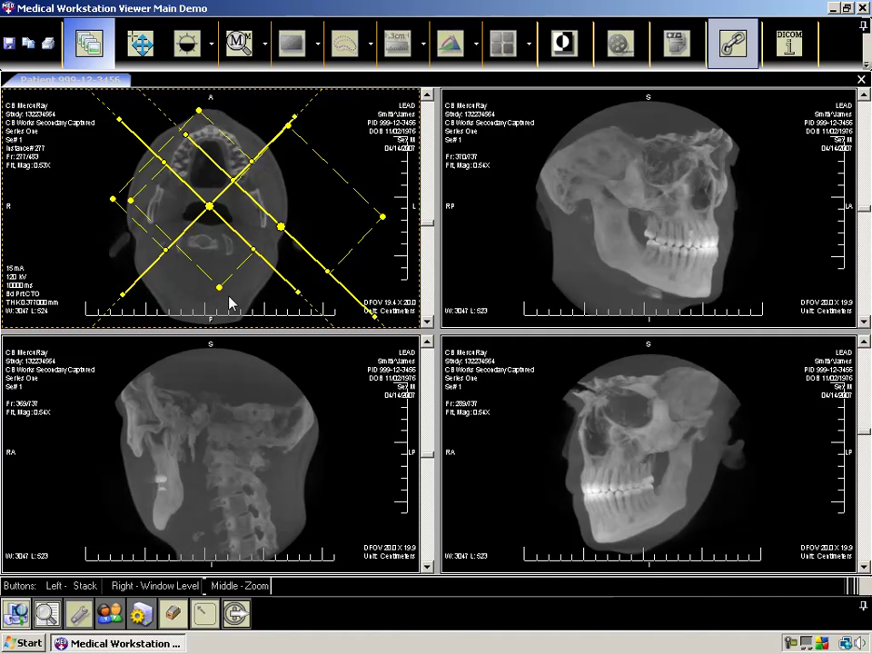